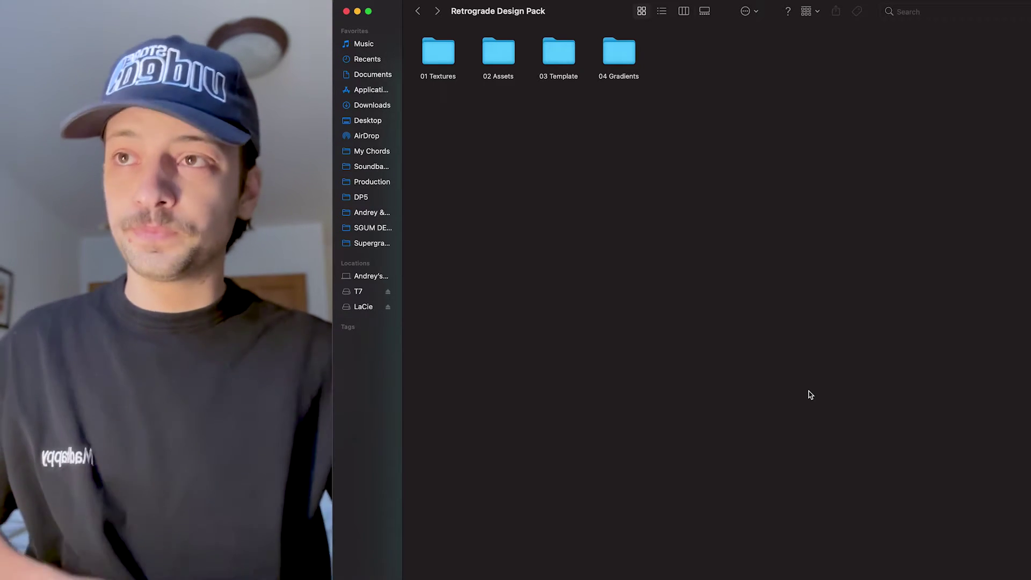
- Open the 03 Template folder to reveal Live Distortion Map.psd and Template Fonts
{"action": "double_click", "coordinate": [567, 71]}
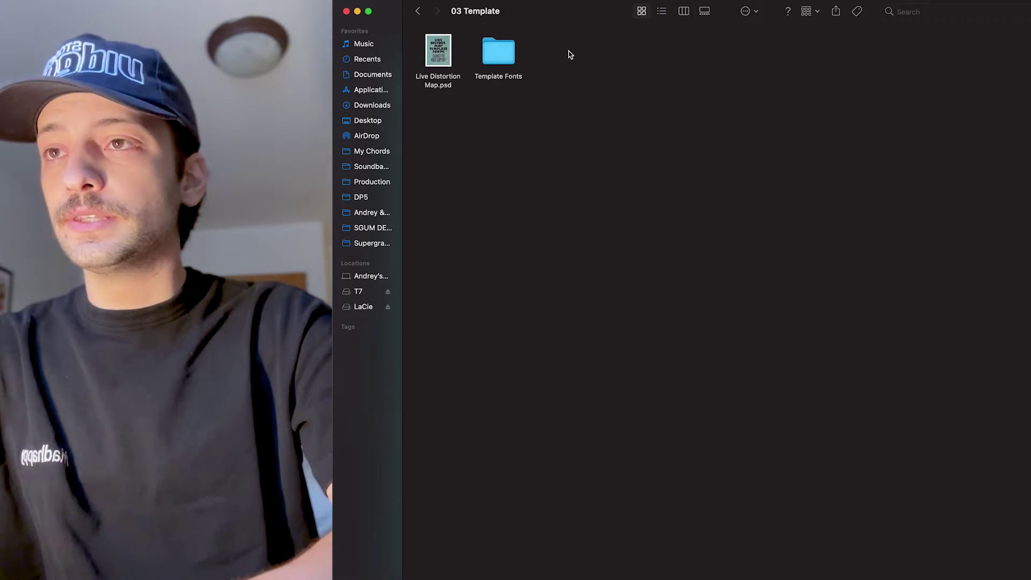
- Open Live Distortion Map.psd in Photoshop and glance at the Filter menu
{"action": "double_click", "coordinate": [439, 50]}
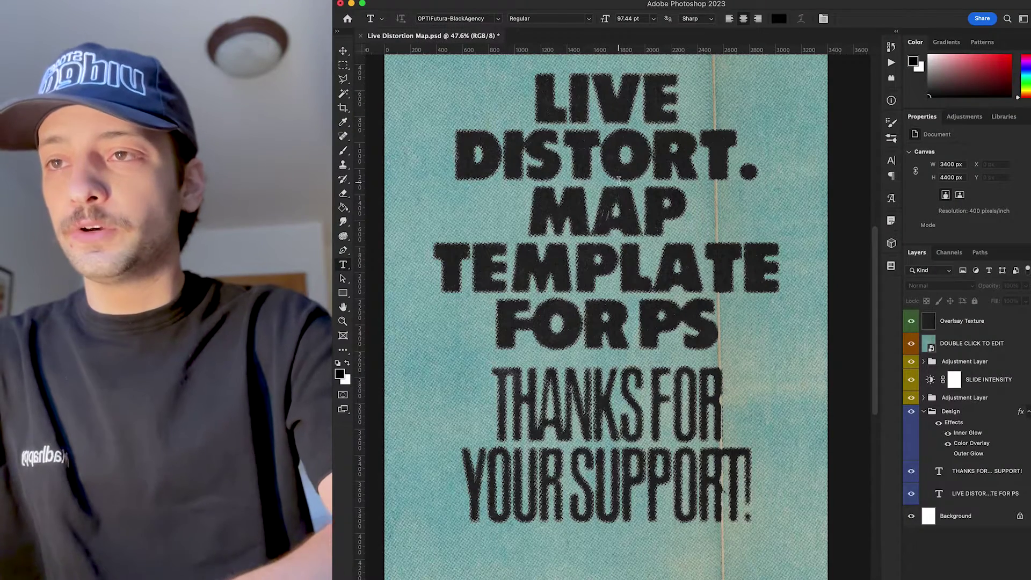
{"action": "scroll", "coordinate": [712, 215], "scroll_direction": "up", "scroll_amount": 3}
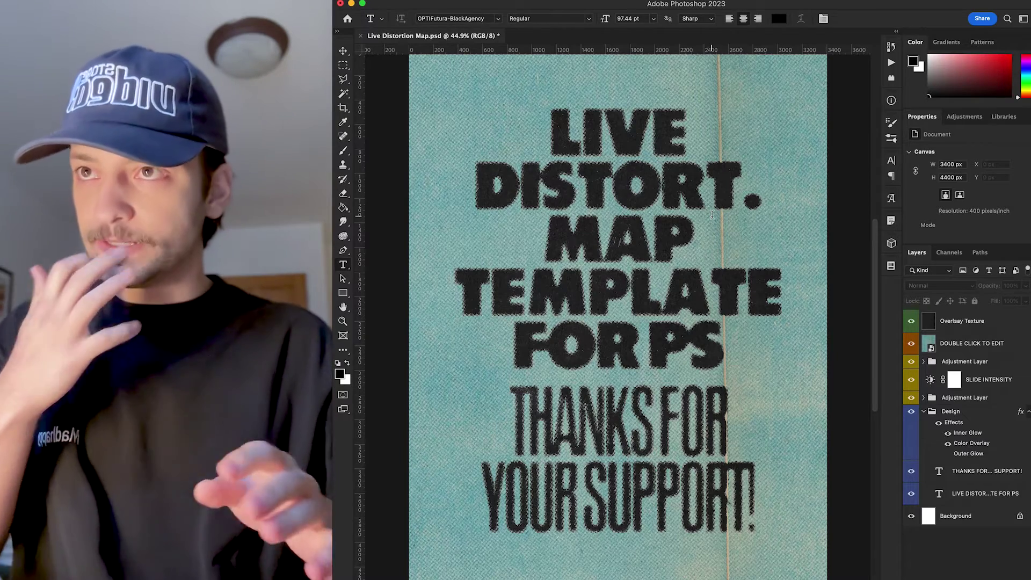
{"action": "left_click", "coordinate": [588, 2]}
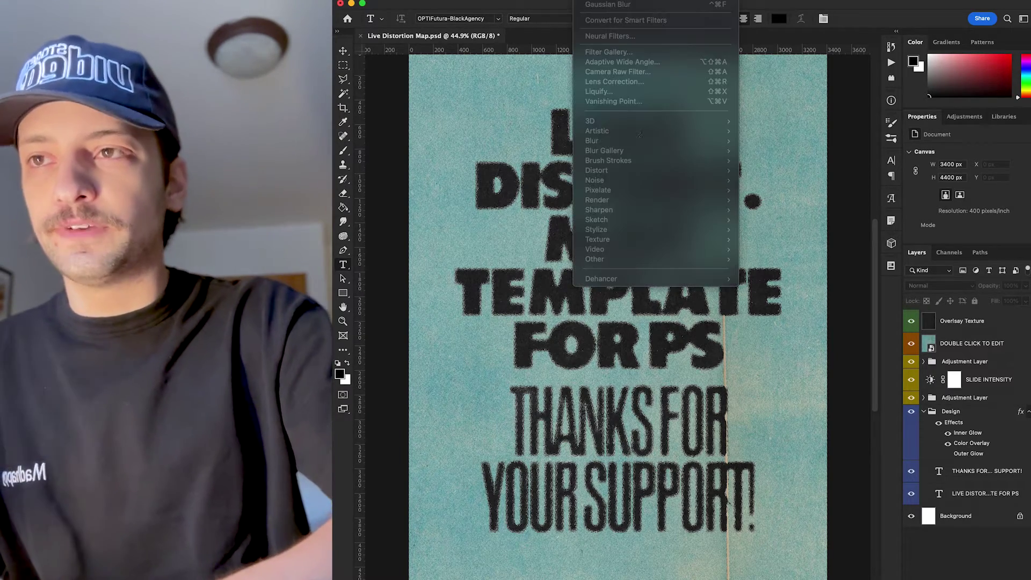
{"action": "left_click", "coordinate": [343, 52]}
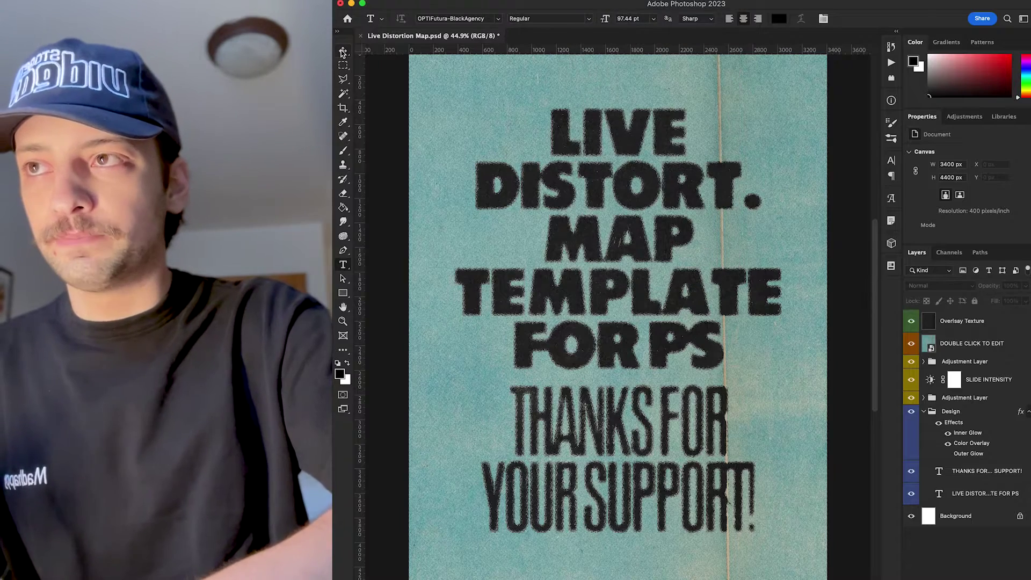
- Select the DOUBLE CLICK TO EDIT smart-object layer and browse Filter > Distort without applying Displace
{"action": "left_click", "coordinate": [343, 52]}
{"action": "left_click", "coordinate": [1005, 345]}
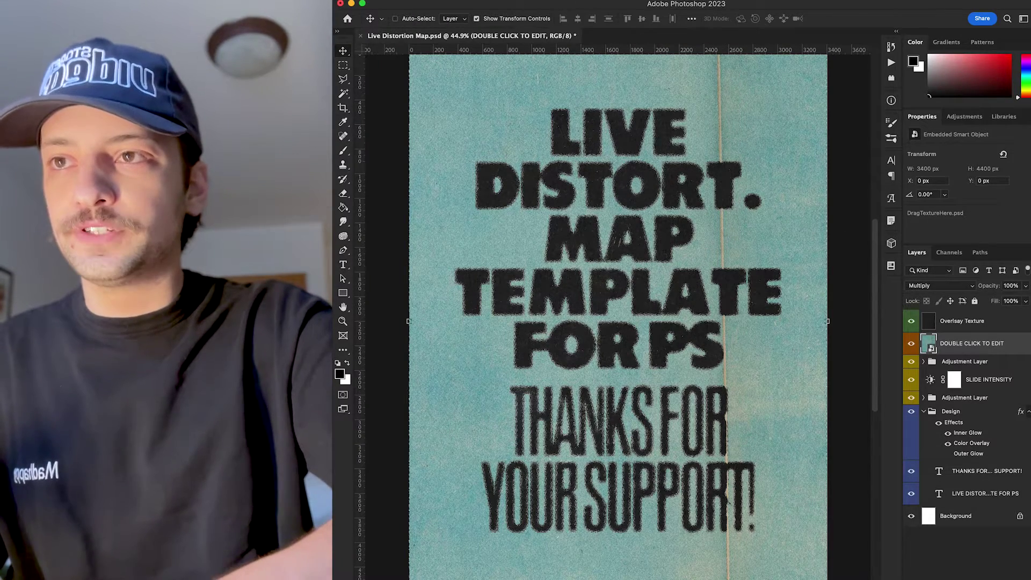
{"action": "left_click", "coordinate": [589, 3]}
{"action": "mouse_move", "coordinate": [707, 177]}
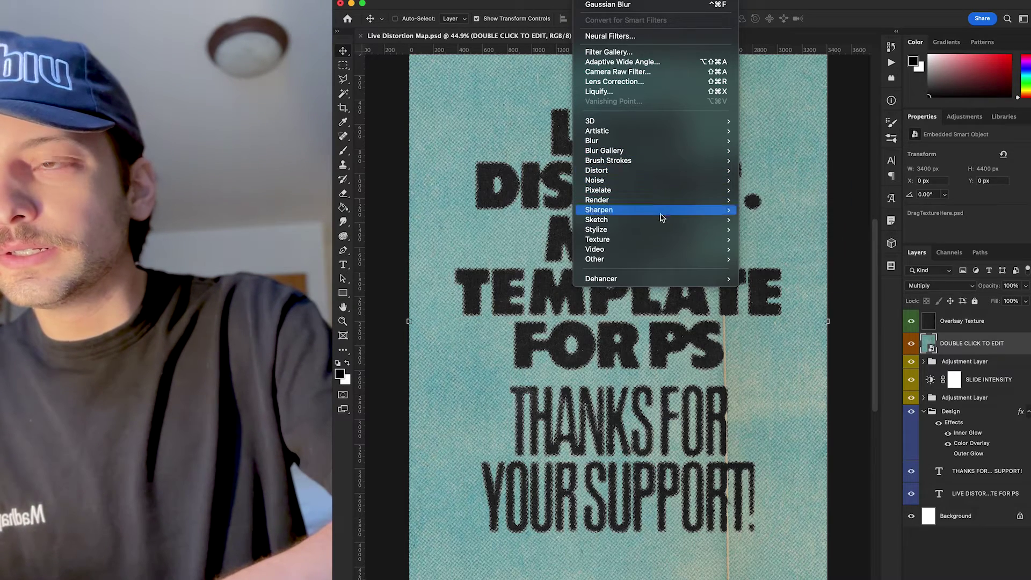
{"action": "mouse_move", "coordinate": [644, 172]}
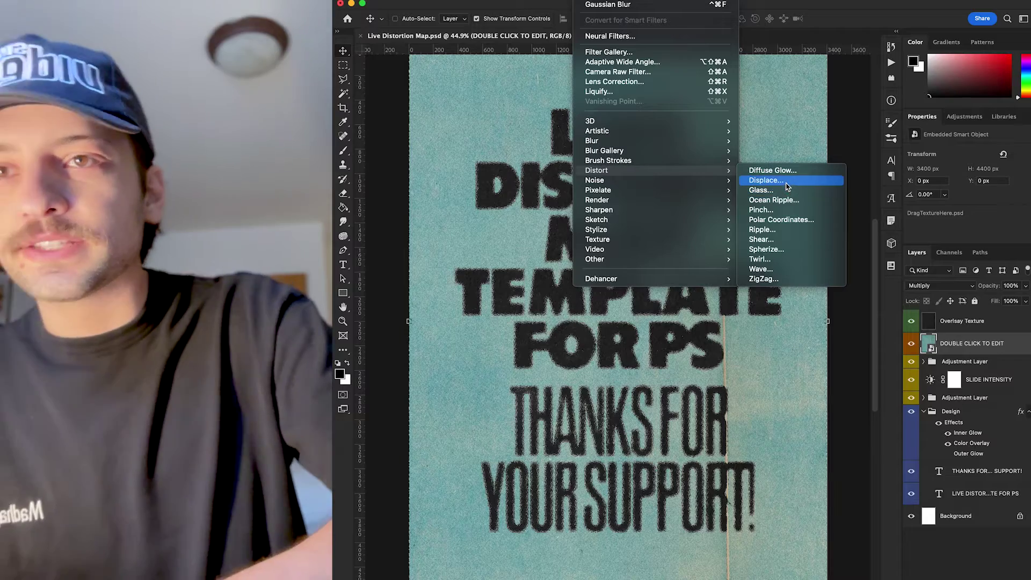
{"action": "left_click", "coordinate": [940, 224]}
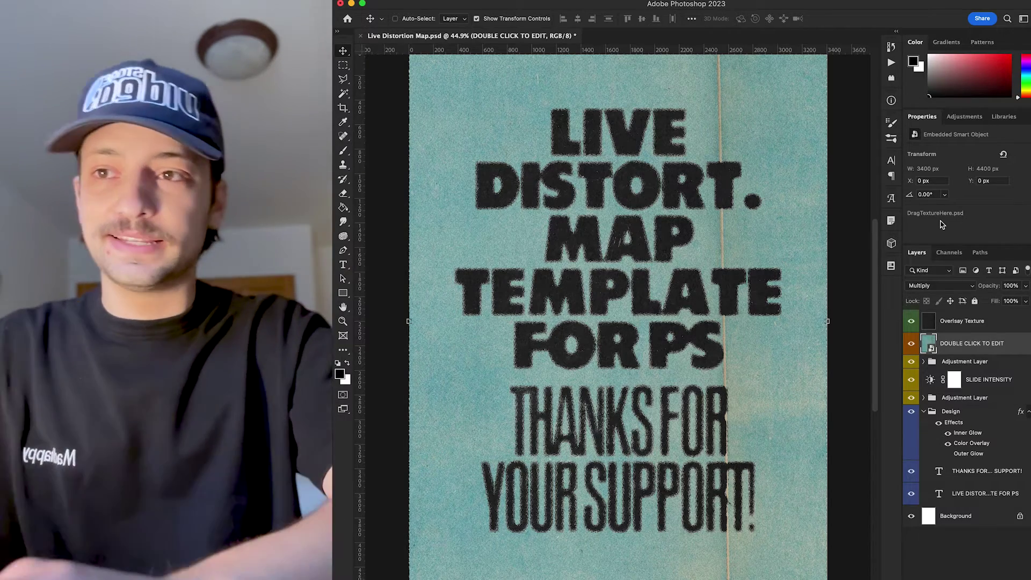
- Retype the headline's last line as 'FOR PS' and commit the text
{"action": "key", "text": "t"}
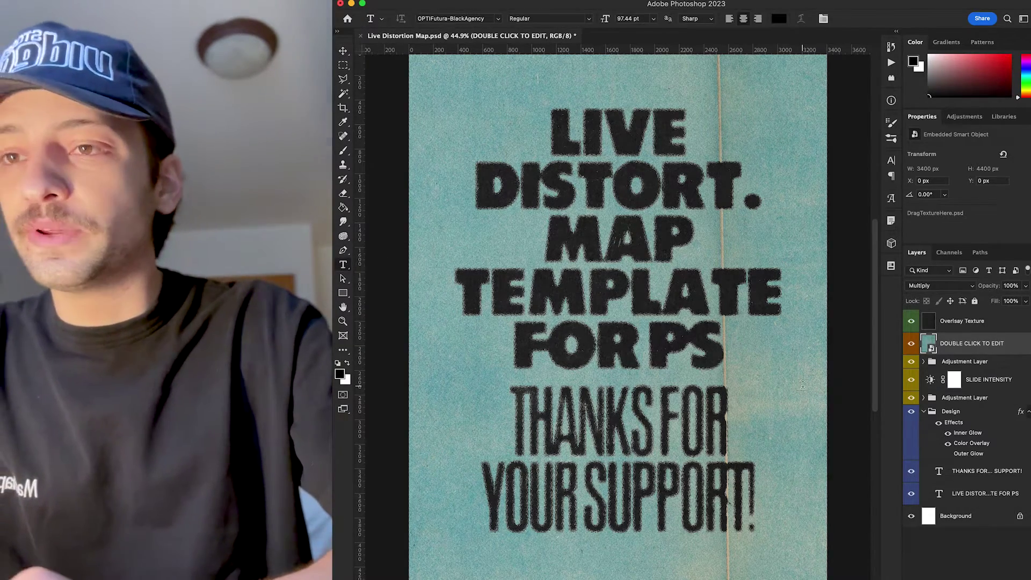
{"action": "left_click", "coordinate": [715, 344]}
{"action": "key", "text": "BackSpace"}
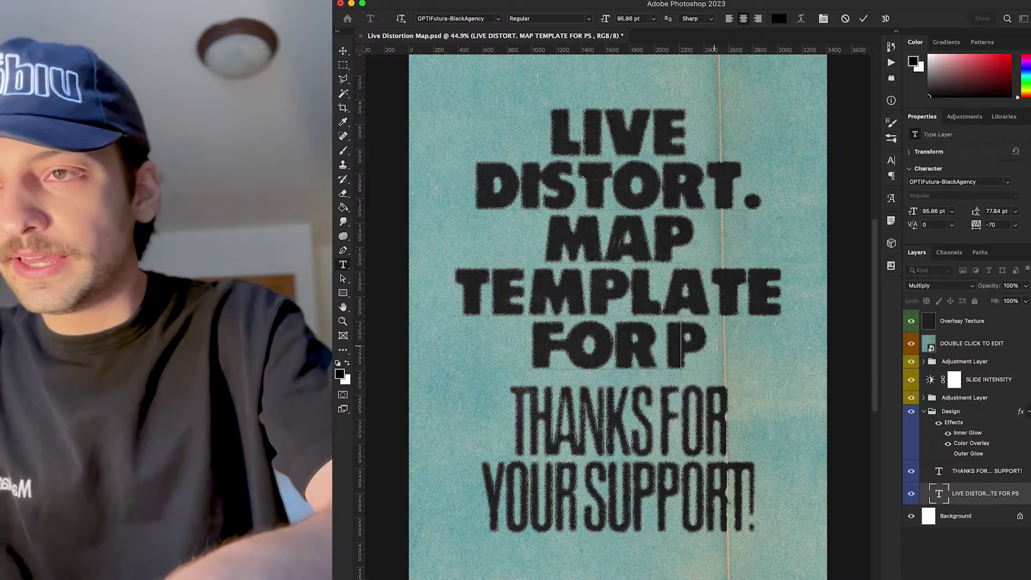
{"action": "key", "text": "BackSpace"}
{"action": "key", "text": "BackSpace"}
{"action": "key", "text": "BackSpace"}
{"action": "key", "text": "BackSpace"}
{"action": "key", "text": "BackSpace"}
{"action": "key", "text": "BackSpace"}
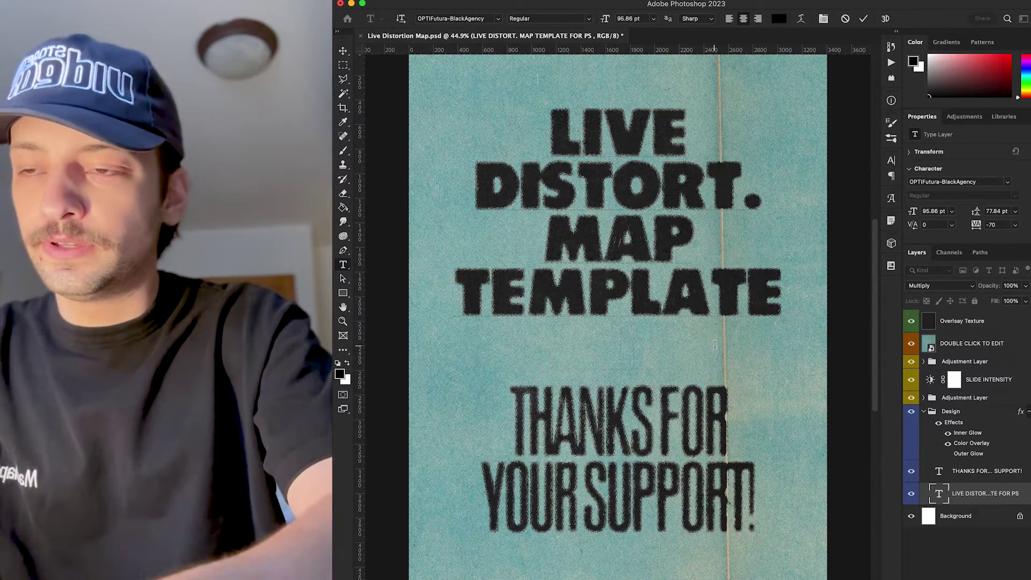
{"action": "type", "text": "FOR PS"}
{"action": "key", "text": "Escape"}
- Nudge the title layer slightly so the distortion re-renders, then deselect it
{"action": "key", "text": "v"}
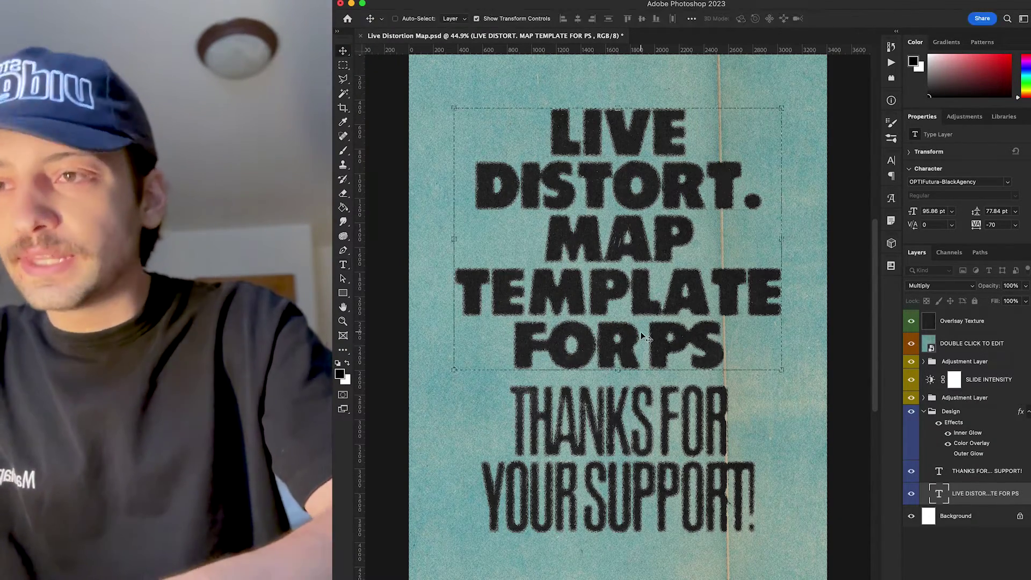
{"action": "scroll", "coordinate": [644, 335], "scroll_direction": "up", "scroll_amount": 5}
{"action": "left_click_drag", "start_coordinate": [657, 349], "coordinate": [696, 323]}
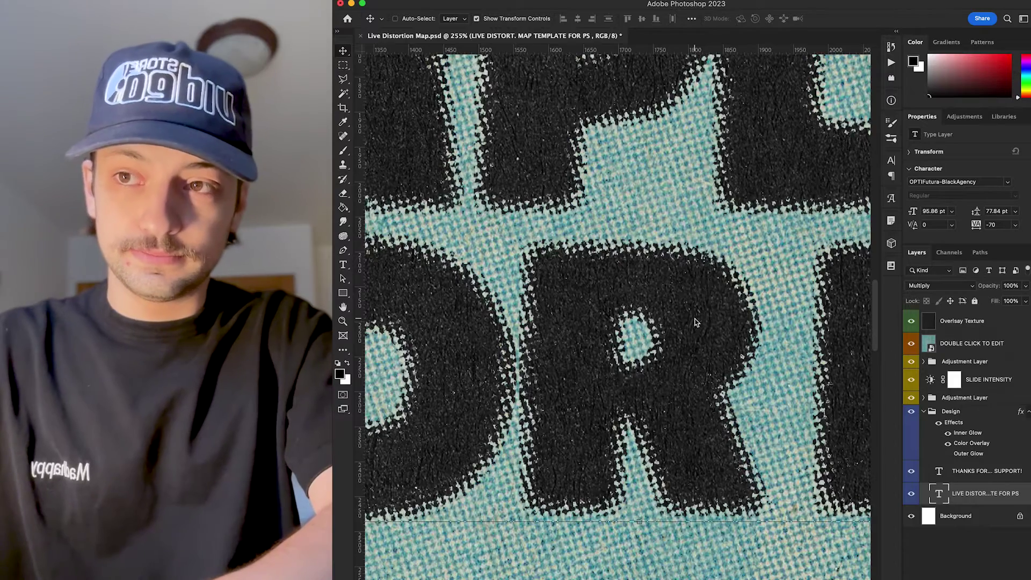
{"action": "left_click", "coordinate": [977, 549]}
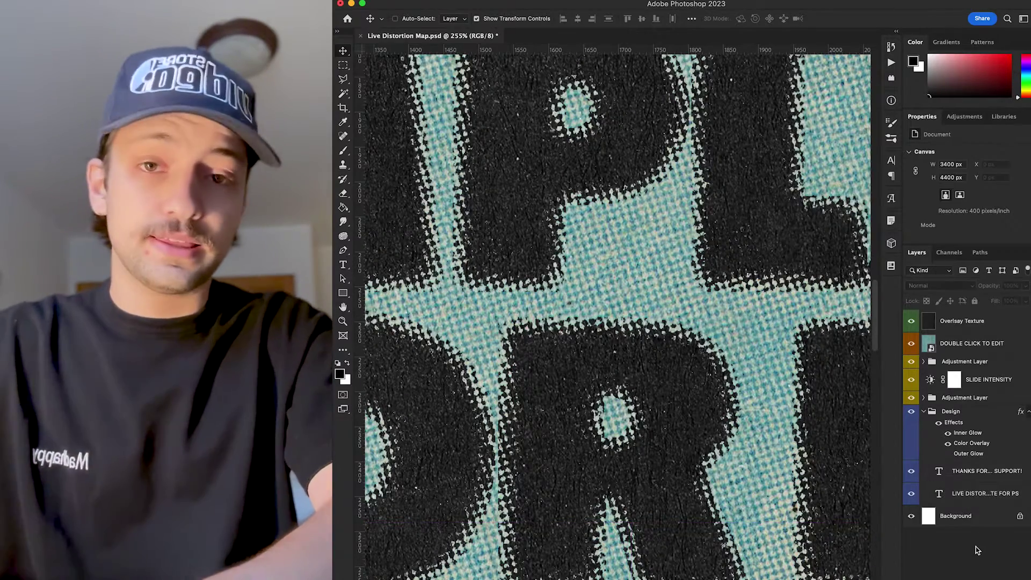
{"action": "scroll", "coordinate": [779, 419], "scroll_direction": "down", "scroll_amount": 8}
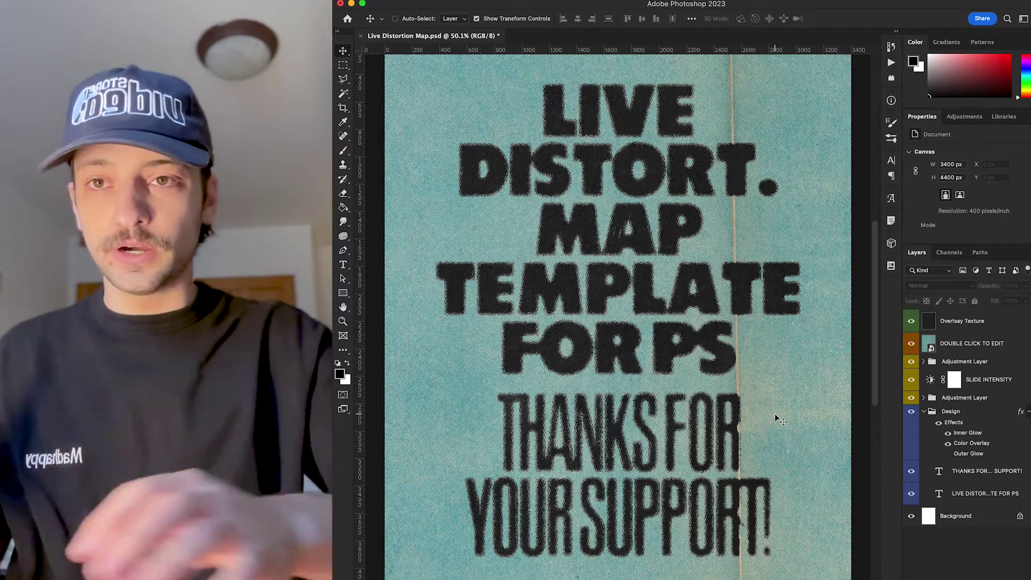
{"action": "left_click", "coordinate": [1002, 325]}
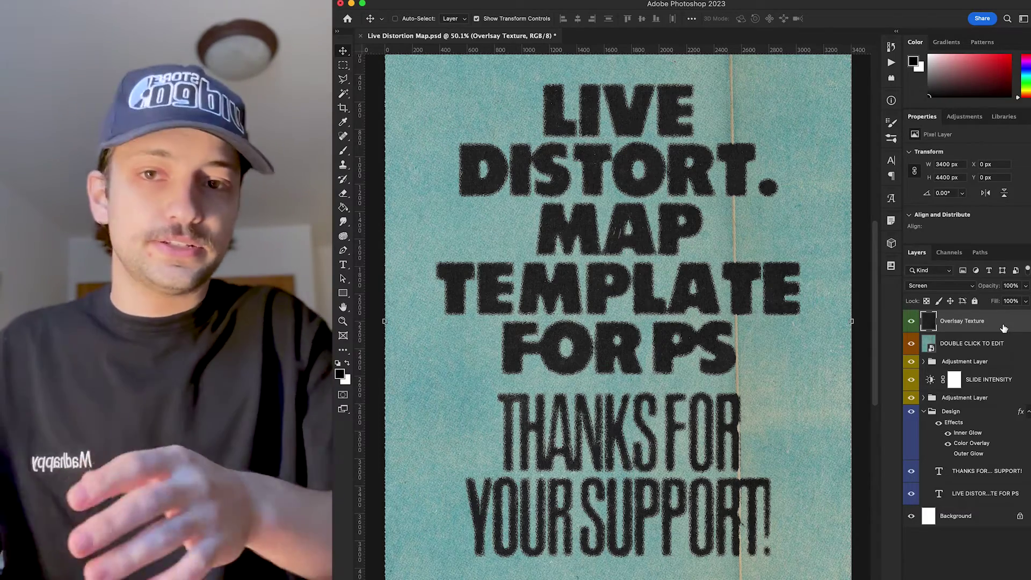
{"action": "scroll", "coordinate": [618, 320], "scroll_direction": "up", "scroll_amount": 5}
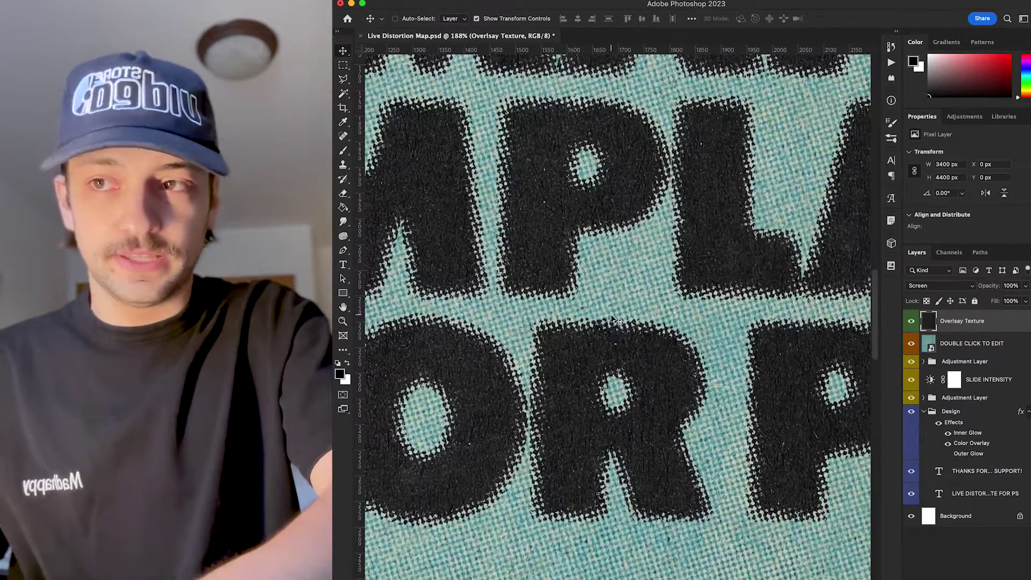
{"action": "scroll", "coordinate": [572, 381], "scroll_direction": "up", "scroll_amount": 5}
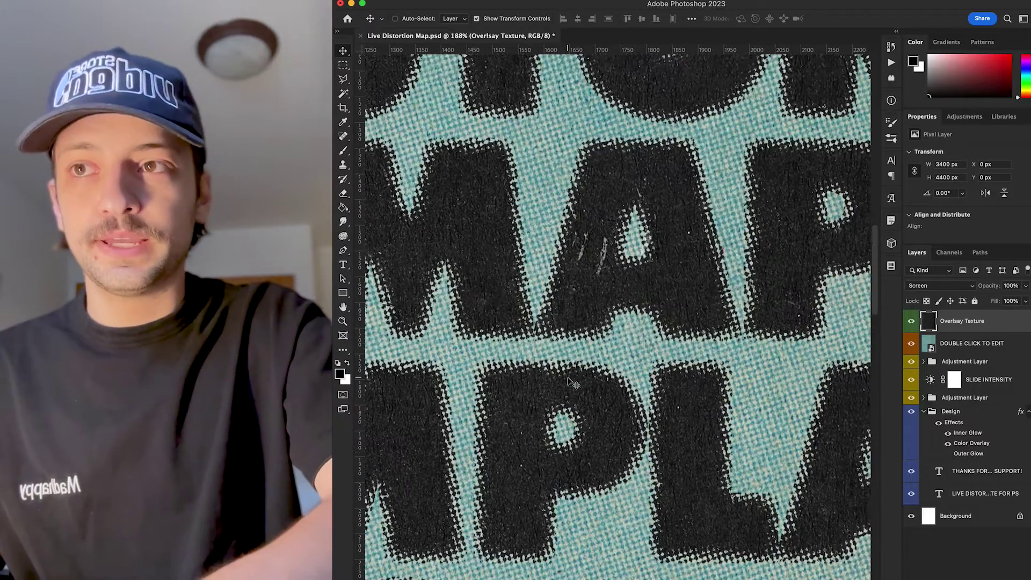
{"action": "scroll", "coordinate": [681, 239], "scroll_direction": "down", "scroll_amount": 5}
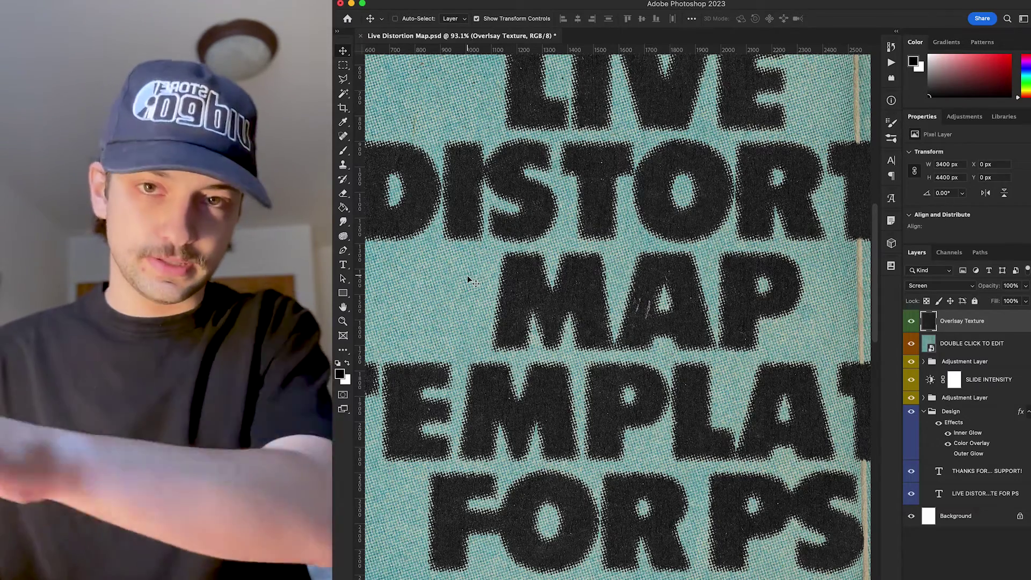
{"action": "scroll", "coordinate": [468, 279], "scroll_direction": "down", "scroll_amount": 2}
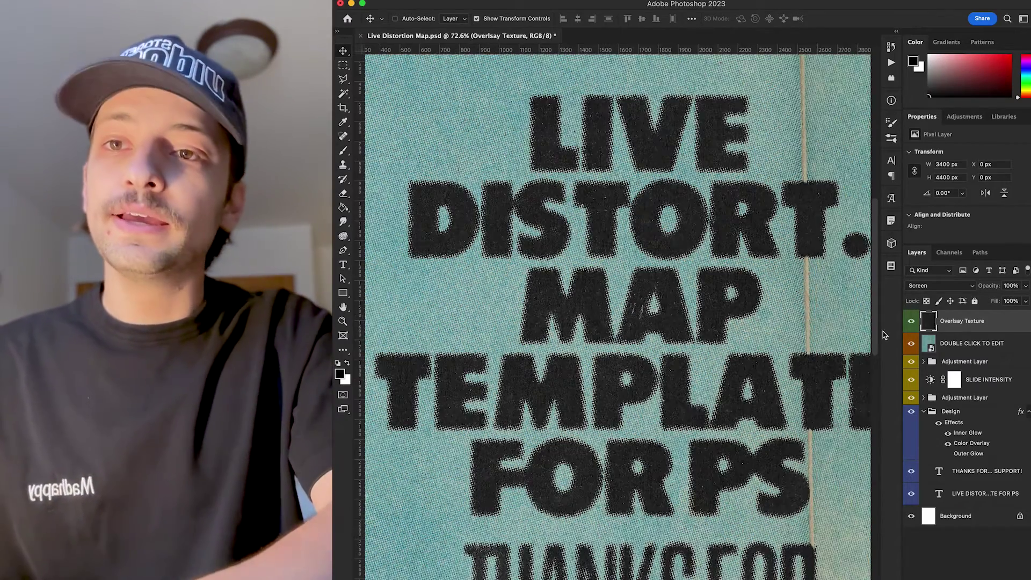
{"action": "scroll", "coordinate": [723, 370], "scroll_direction": "down", "scroll_amount": 2}
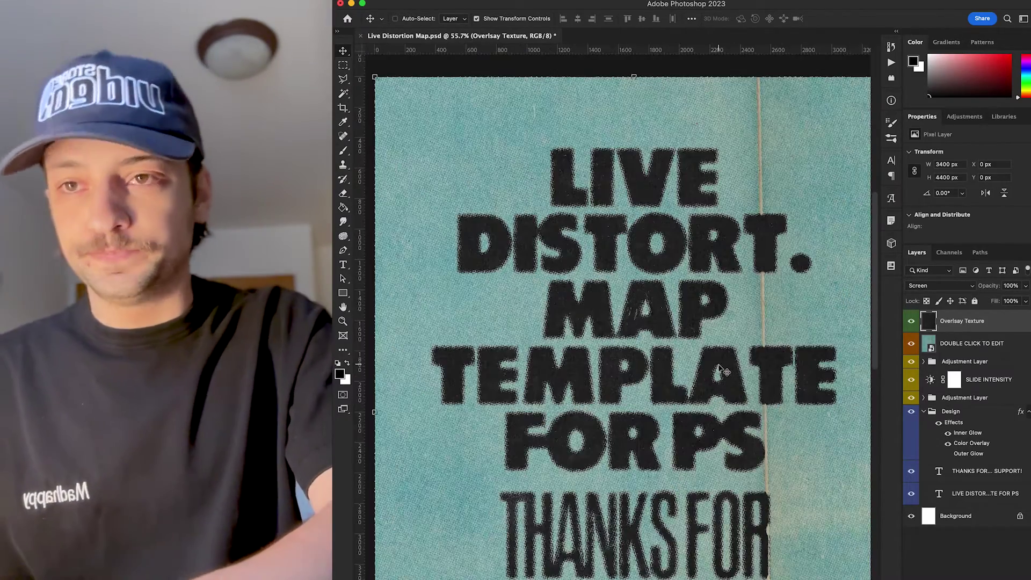
{"action": "left_click", "coordinate": [911, 320]}
{"action": "left_click", "coordinate": [912, 321]}
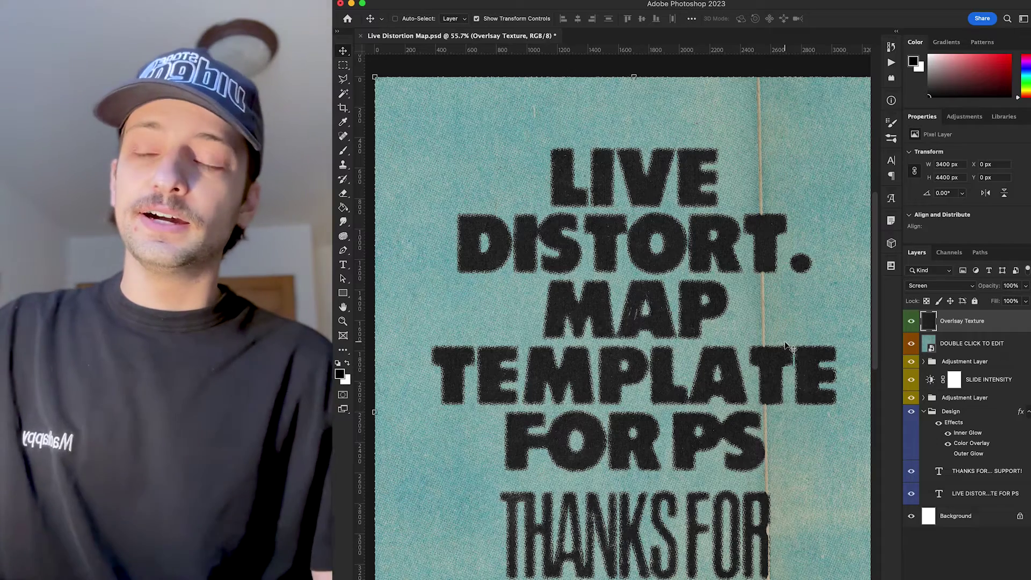
{"action": "left_click", "coordinate": [956, 346]}
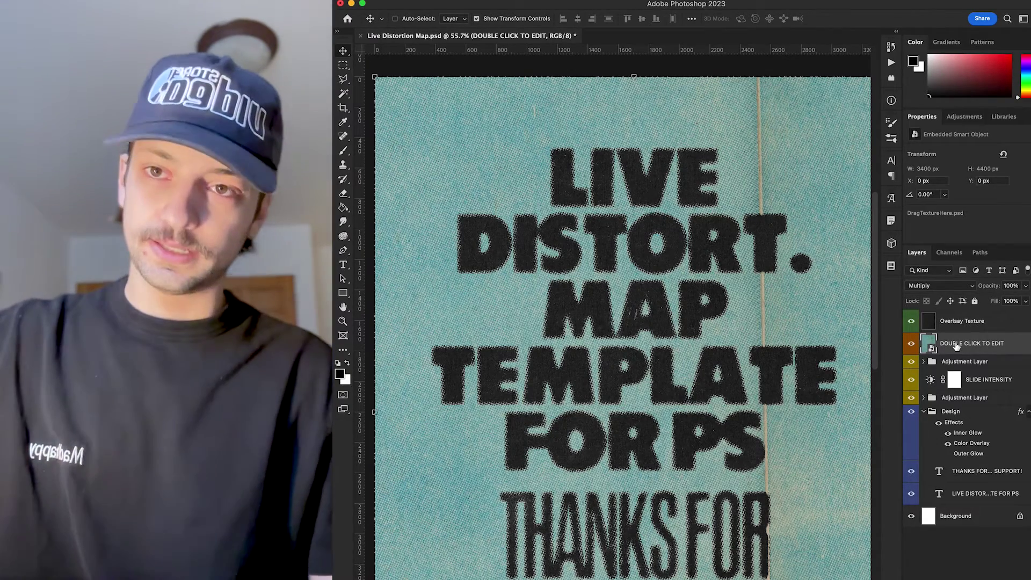
- Open the DOUBLE CLICK TO EDIT texture contents, then return to Retrograde Design Pack in Finder
{"action": "double_click", "coordinate": [933, 344]}
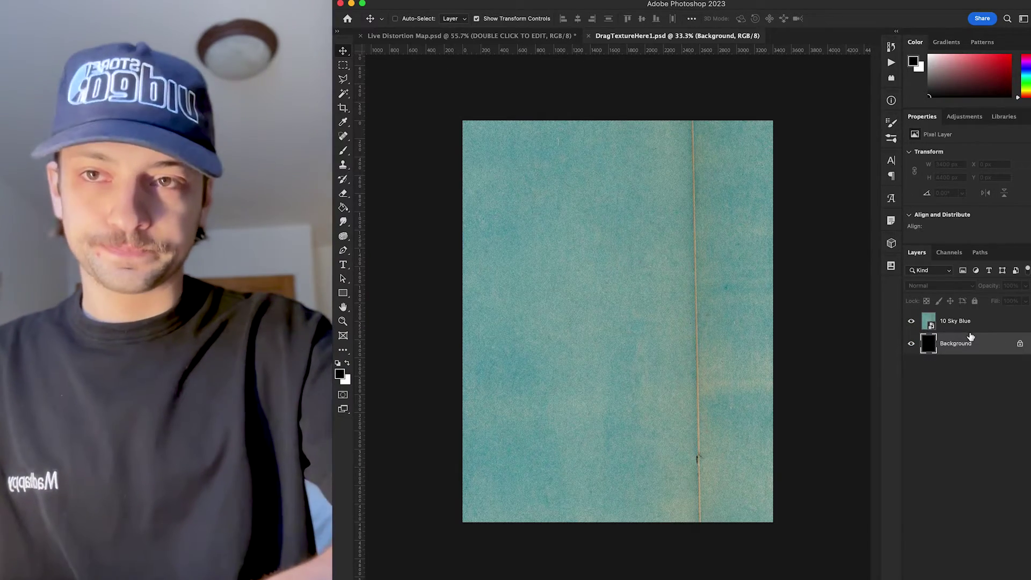
{"action": "left_click", "coordinate": [387, 566]}
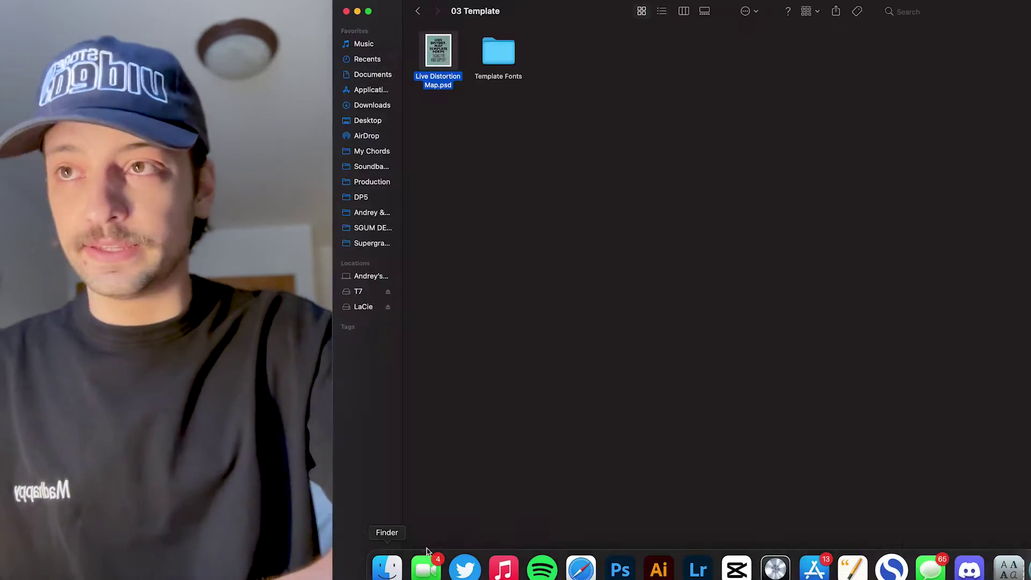
{"action": "left_click", "coordinate": [418, 11]}
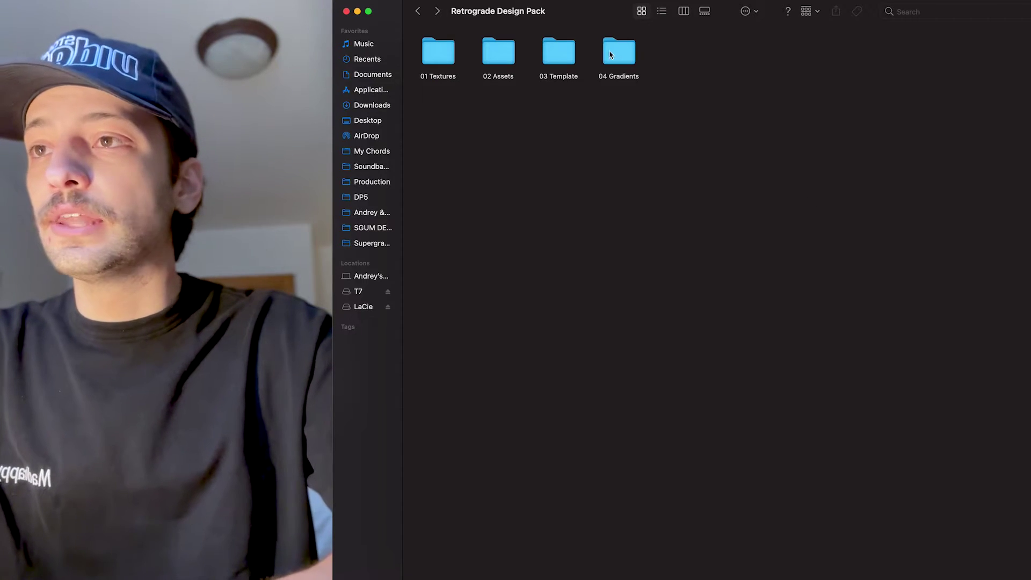
- Place 37 Wall.jpg from 01 Textures into the texture document
{"action": "double_click", "coordinate": [441, 54]}
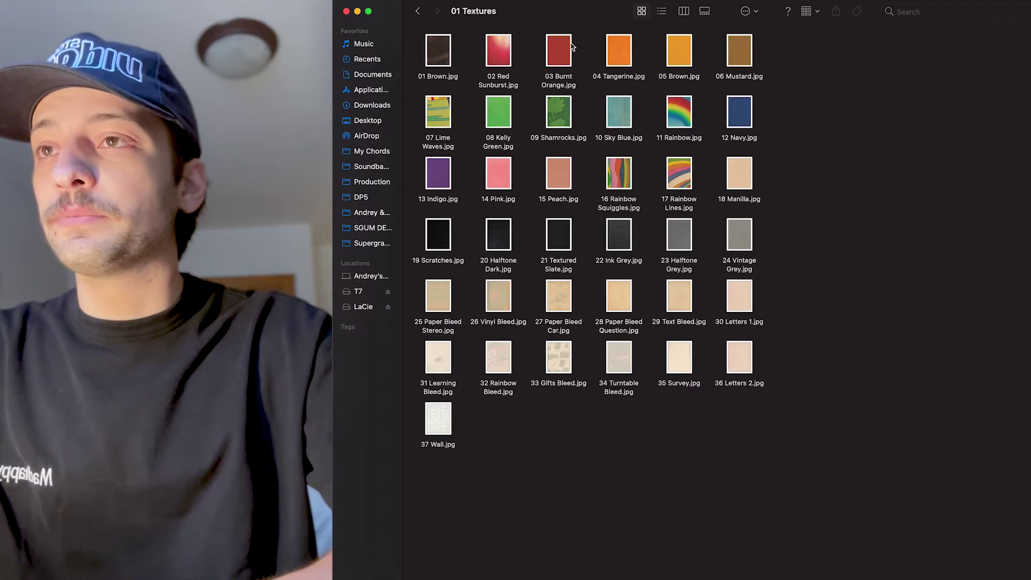
{"action": "left_click_drag", "start_coordinate": [545, 7], "coordinate": [846, 7]}
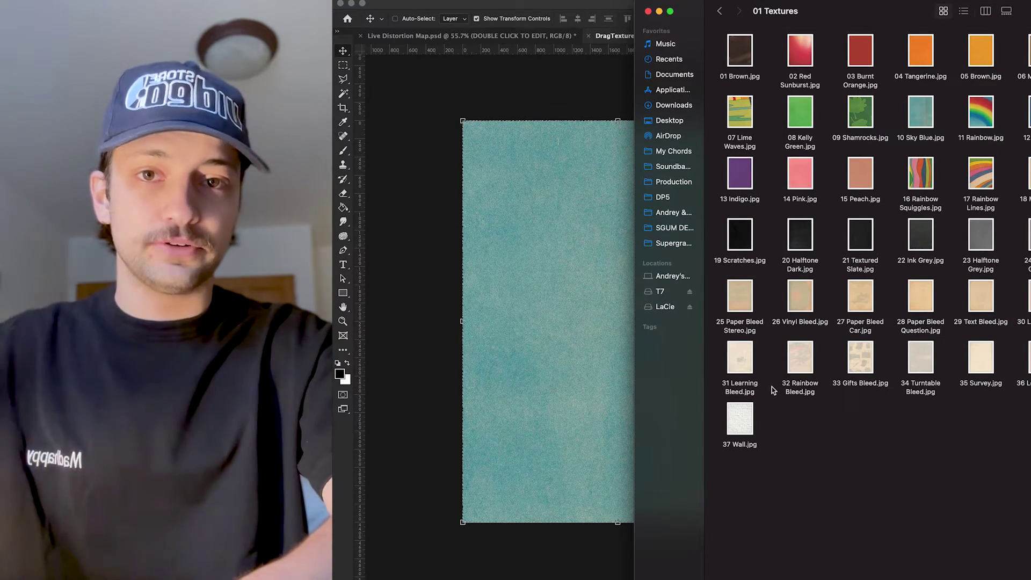
{"action": "left_click_drag", "start_coordinate": [740, 422], "coordinate": [534, 385]}
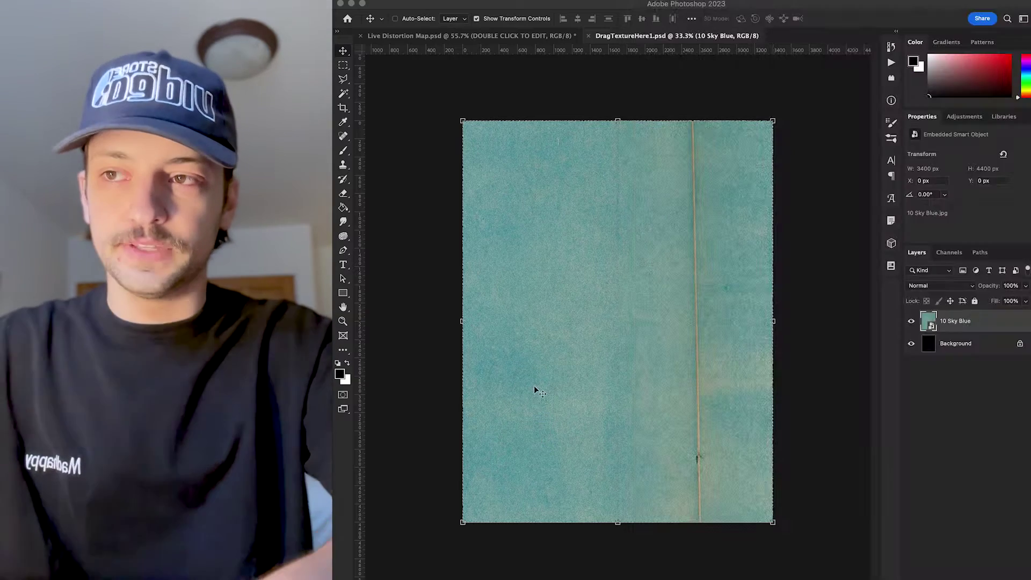
{"action": "key", "text": "Return"}
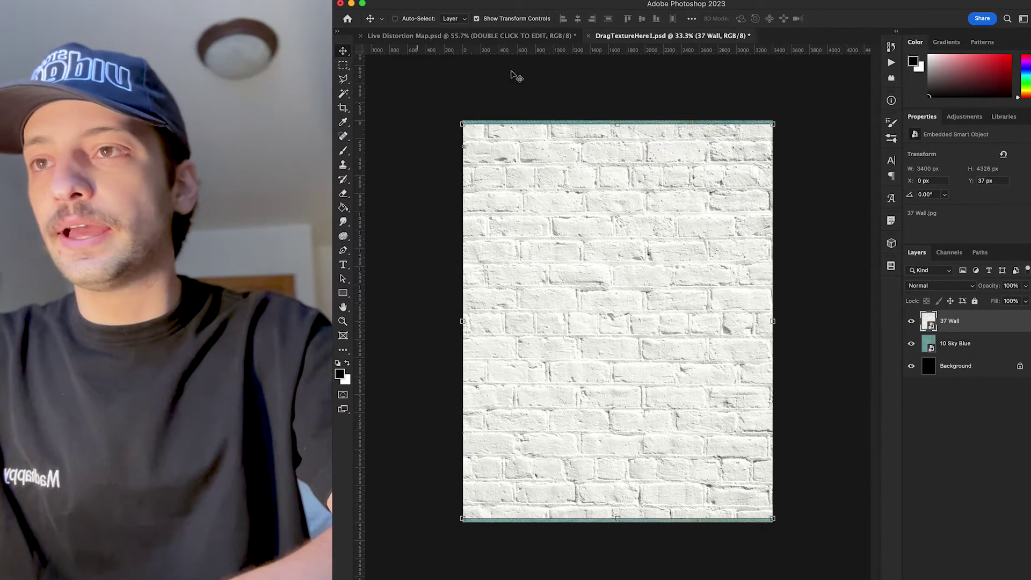
- Stretch the wall texture to the canvas top and bottom, then delete the 10 Sky Blue layer
{"action": "left_click_drag", "start_coordinate": [618, 123], "coordinate": [618, 119]}
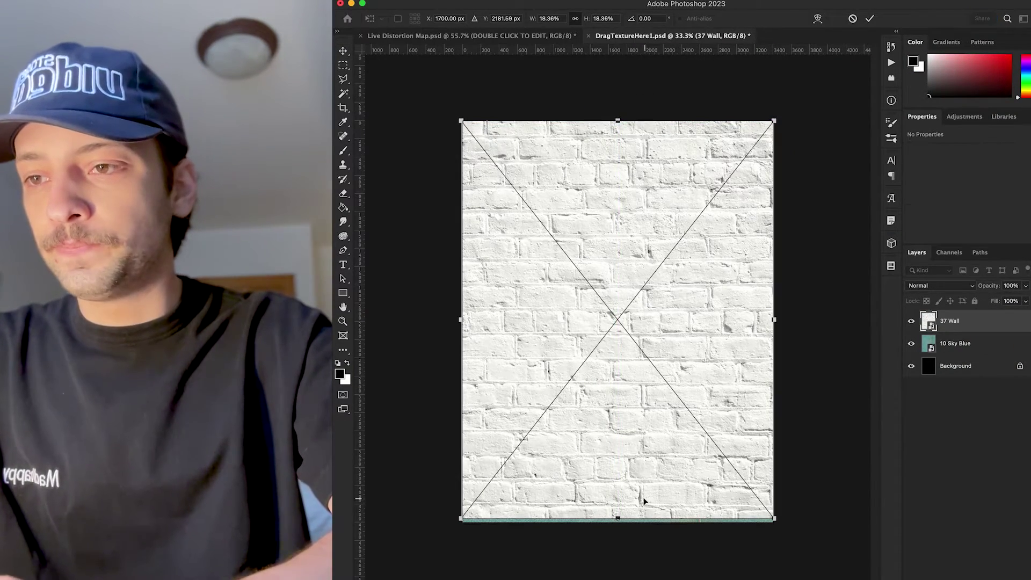
{"action": "left_click_drag", "start_coordinate": [618, 515], "coordinate": [618, 522]}
{"action": "key", "text": "Return"}
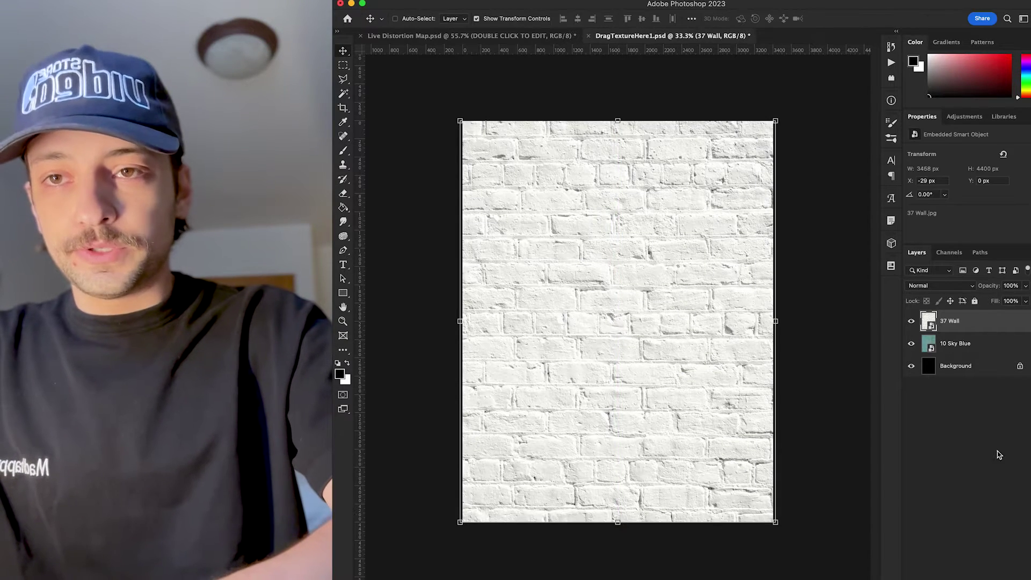
{"action": "left_click", "coordinate": [970, 346]}
{"action": "key", "text": "Delete"}
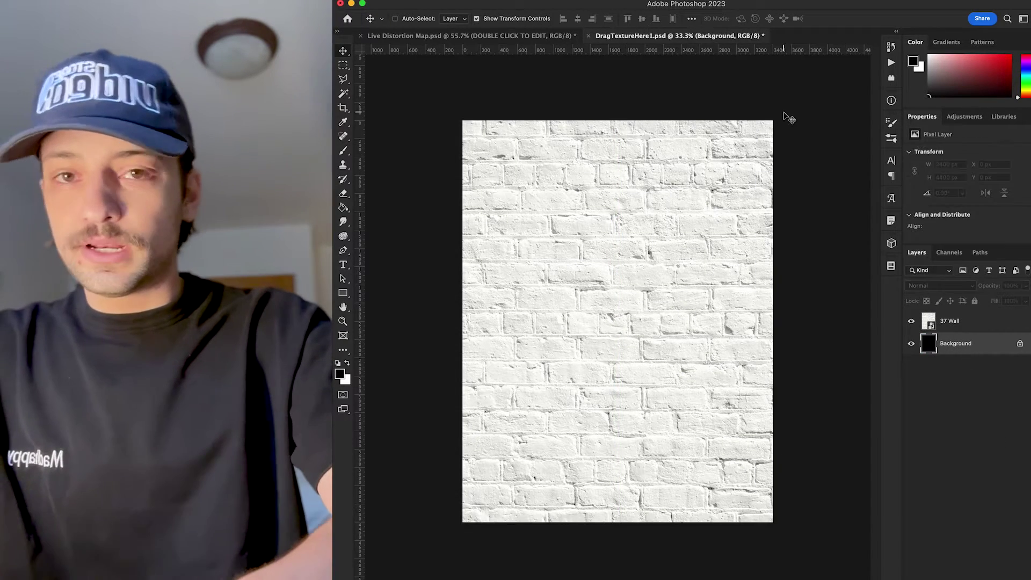
- Save and close DragTextureHere1.psd, then fit the Live Distortion Map poster on screen
{"action": "key", "text": "super+s"}
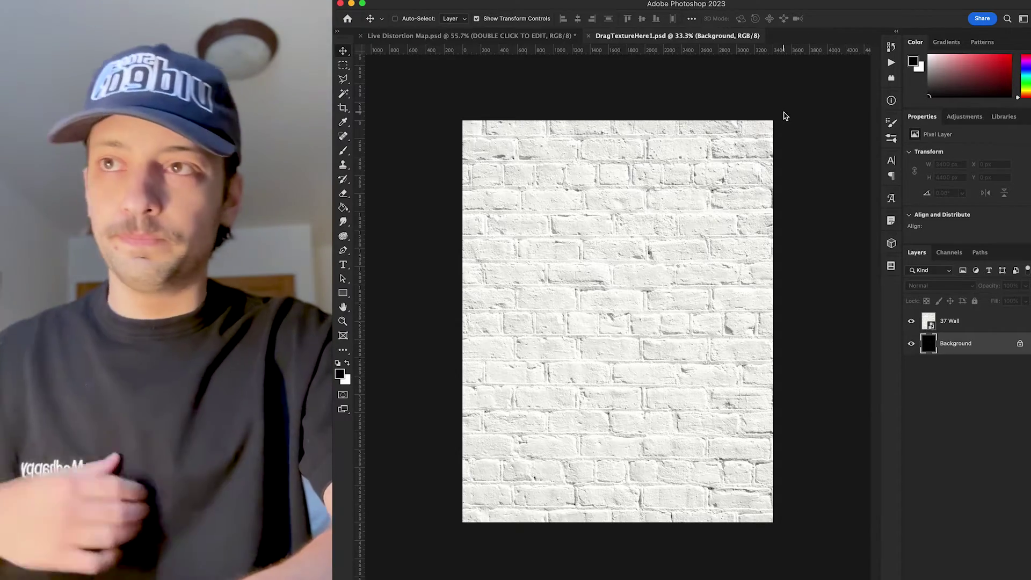
{"action": "left_click", "coordinate": [591, 36]}
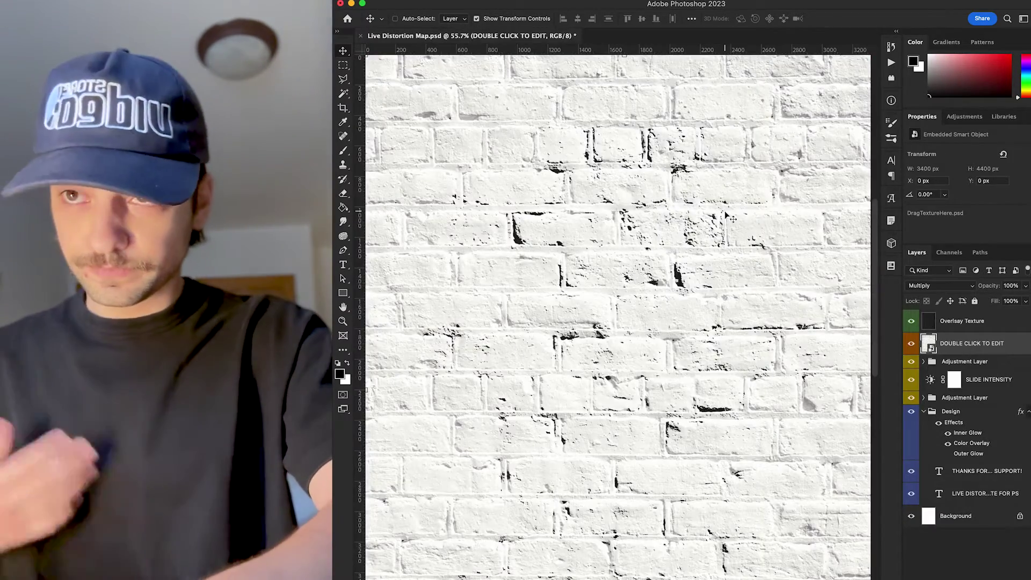
{"action": "key", "text": "super+0"}
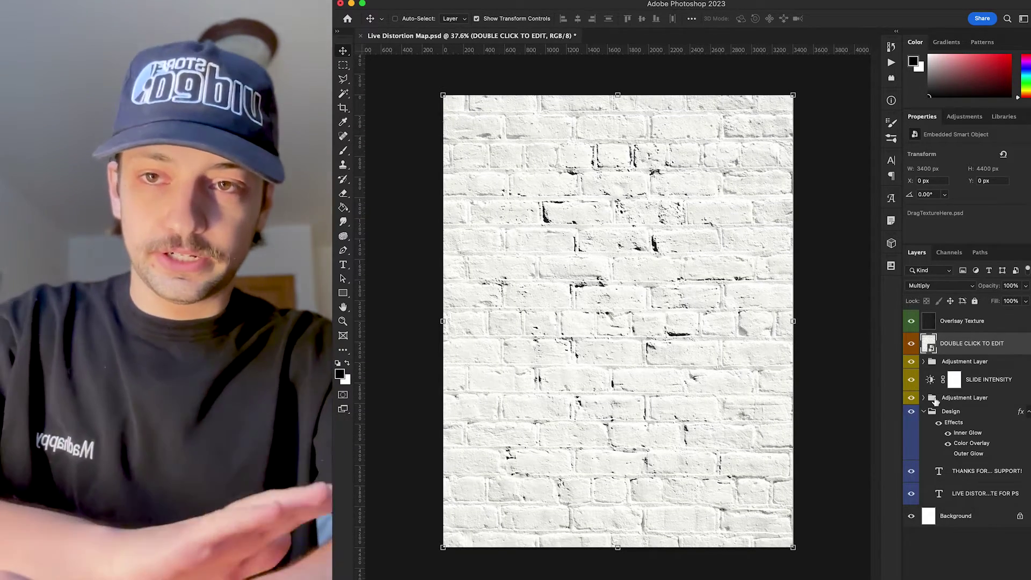
- Set the SLIDE INTENSITY Brightness/Contrast layer's Brightness to -150
{"action": "left_click", "coordinate": [974, 383]}
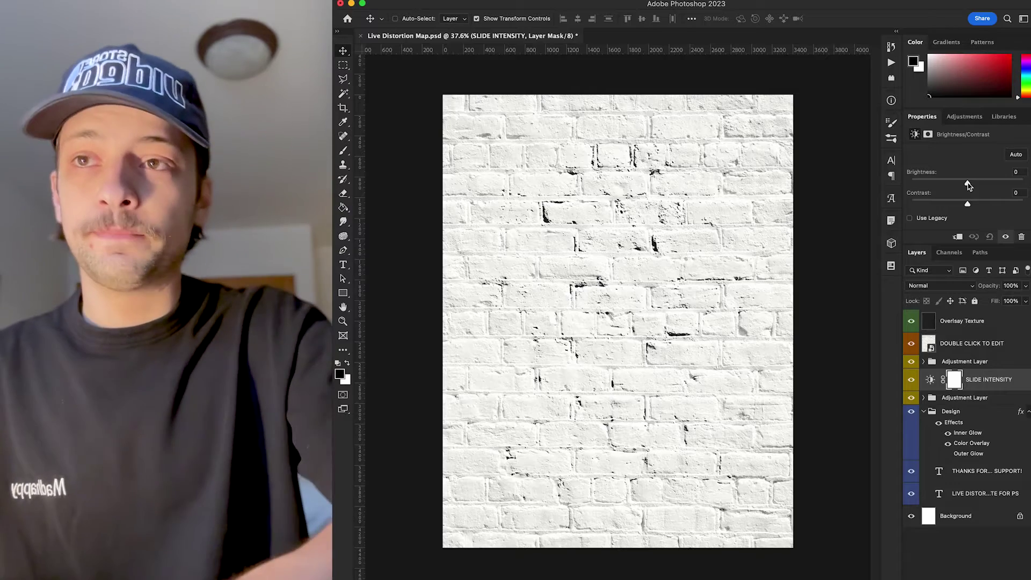
{"action": "left_click_drag", "start_coordinate": [969, 185], "coordinate": [868, 201]}
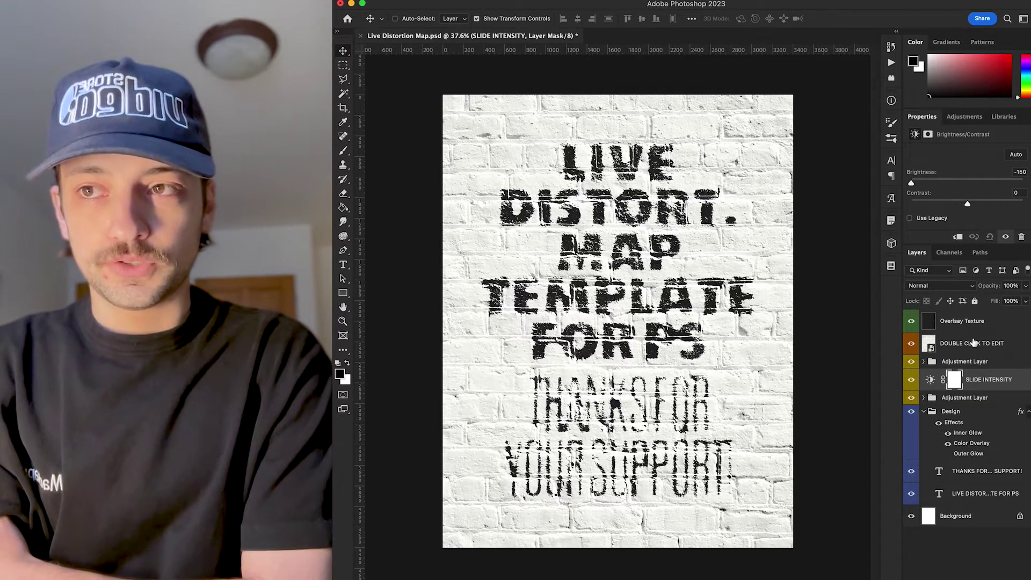
{"action": "scroll", "coordinate": [617, 322], "scroll_direction": "up", "scroll_amount": 2}
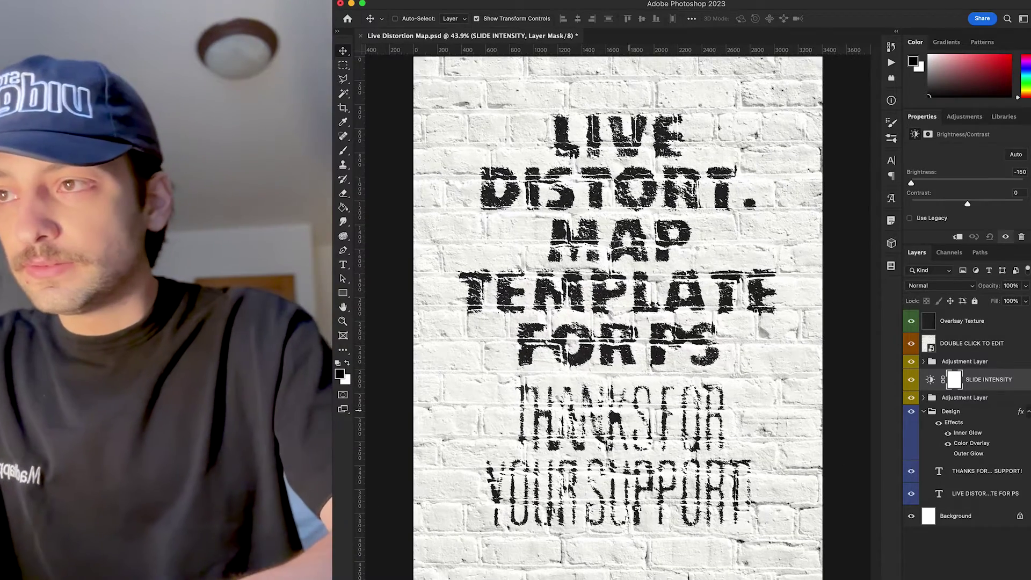
{"action": "key", "text": "t"}
{"action": "left_click", "coordinate": [705, 355]}
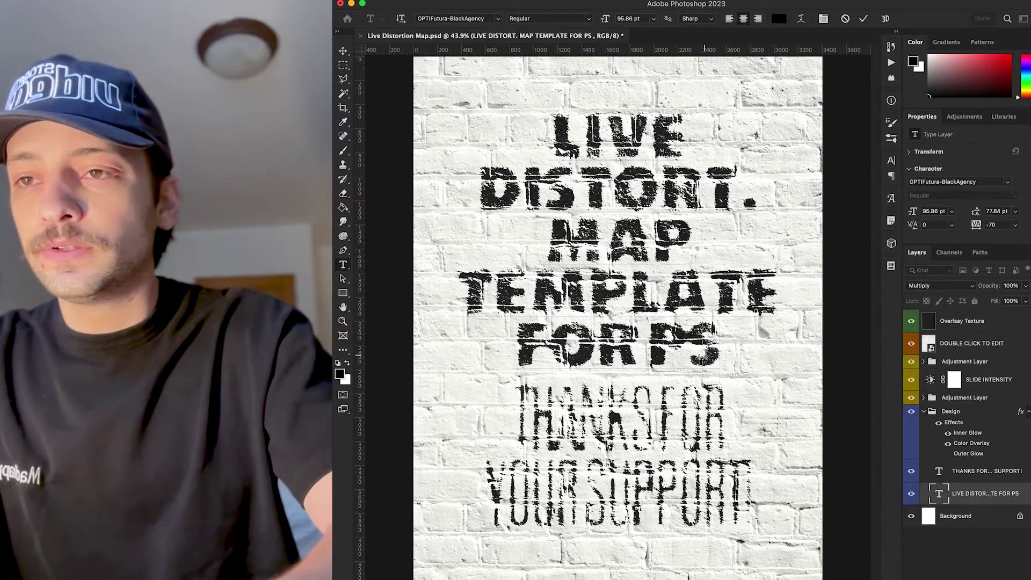
{"action": "key", "text": "BackSpace"}
{"action": "key", "text": "BackSpace"}
{"action": "key", "text": "BackSpace"}
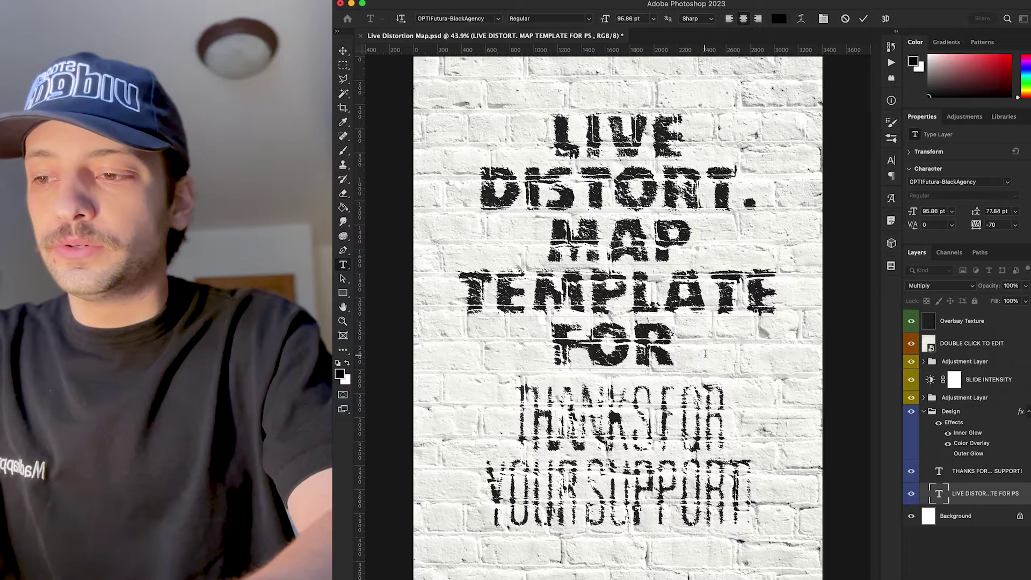
{"action": "type", "text": "PS"}
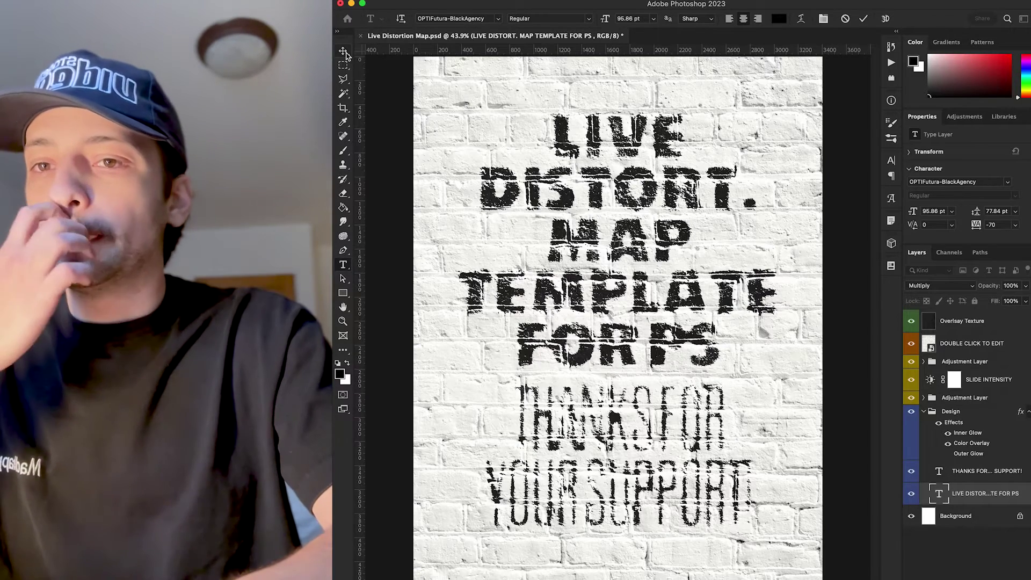
{"action": "left_click", "coordinate": [344, 52]}
{"action": "left_click", "coordinate": [963, 412]}
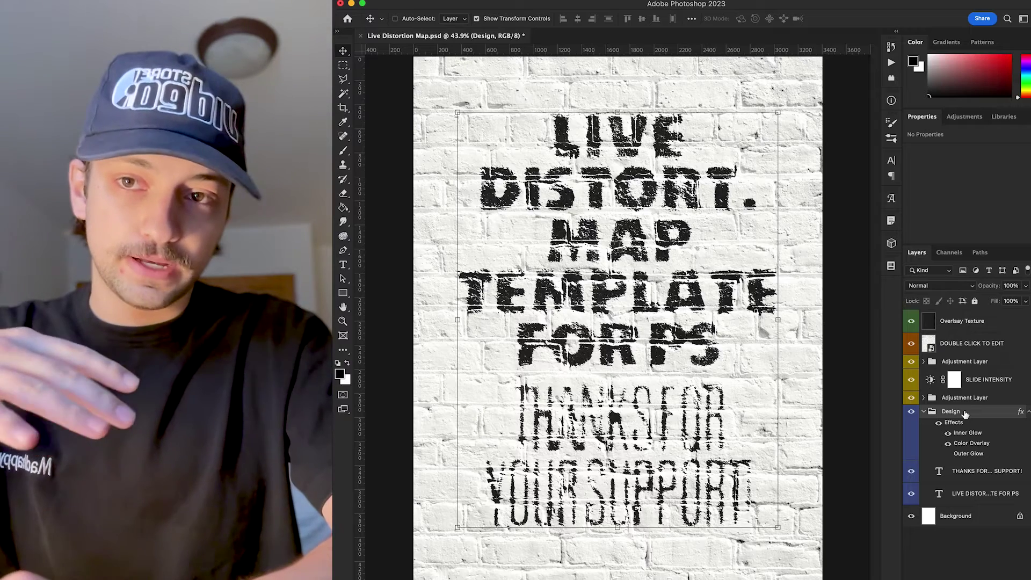
{"action": "left_click", "coordinate": [975, 399]}
{"action": "left_click", "coordinate": [983, 362]}
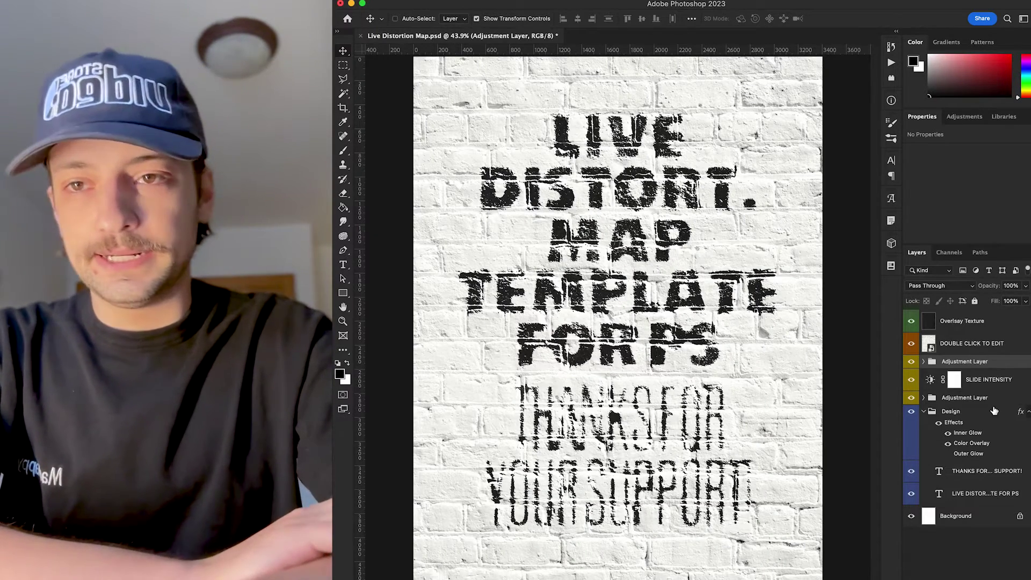
{"action": "left_click", "coordinate": [966, 412]}
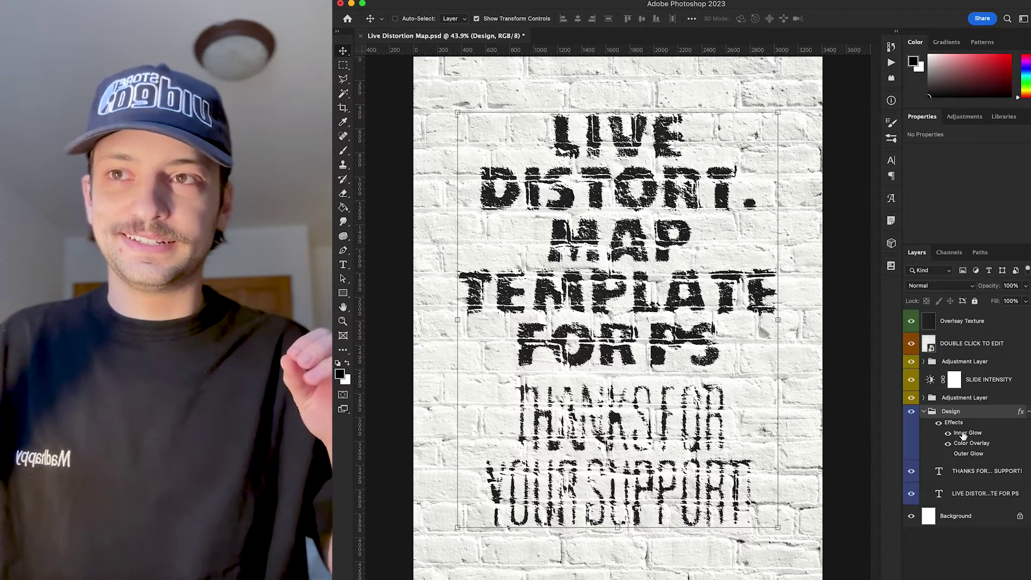
{"action": "left_click", "coordinate": [948, 433]}
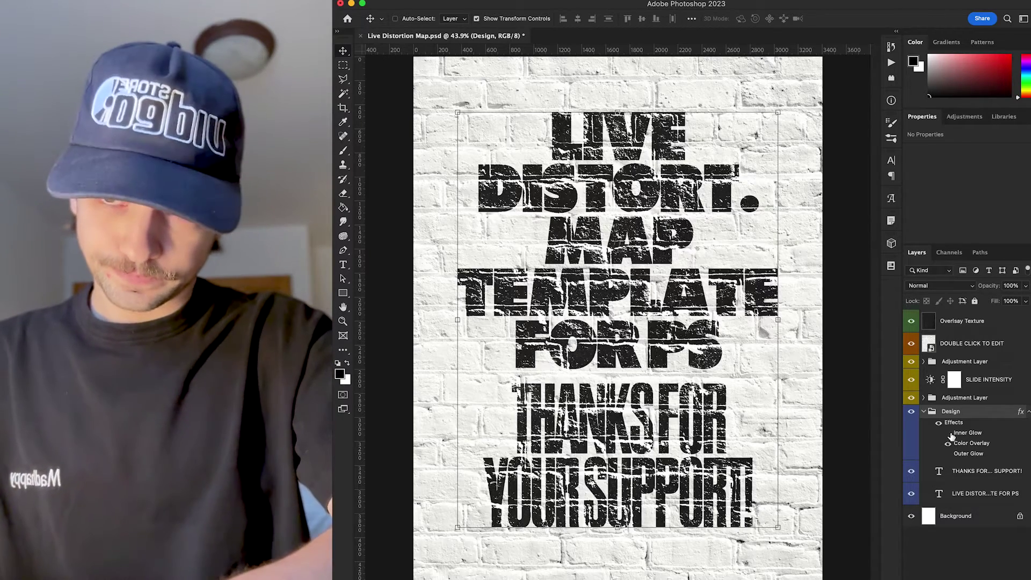
{"action": "left_click", "coordinate": [947, 432]}
{"action": "double_click", "coordinate": [976, 434]}
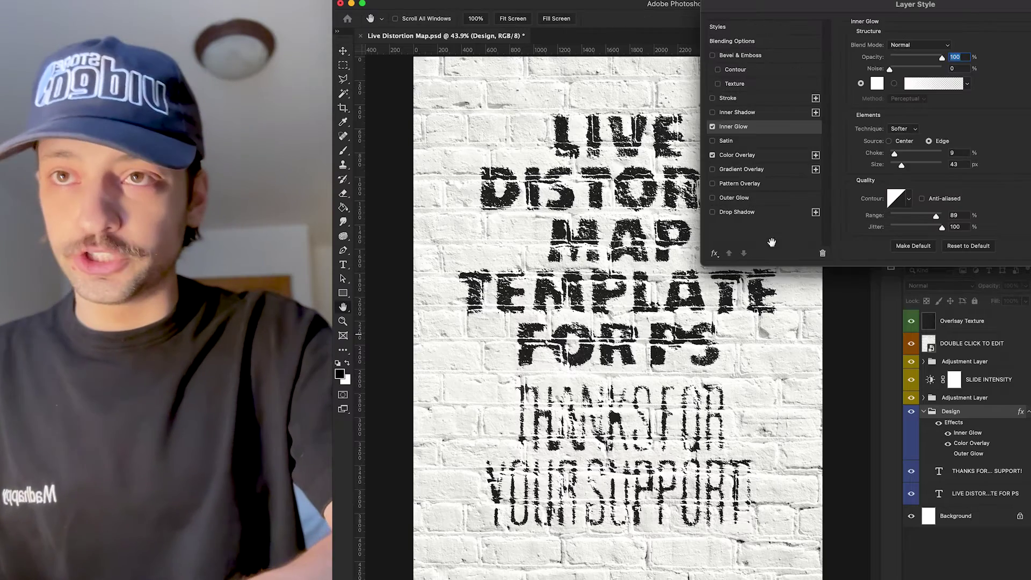
{"action": "mouse_move", "coordinate": [906, 165]}
{"action": "left_mouse_down"}
{"action": "mouse_move", "coordinate": [920, 169]}
{"action": "mouse_move", "coordinate": [897, 168]}
{"action": "left_mouse_up"}
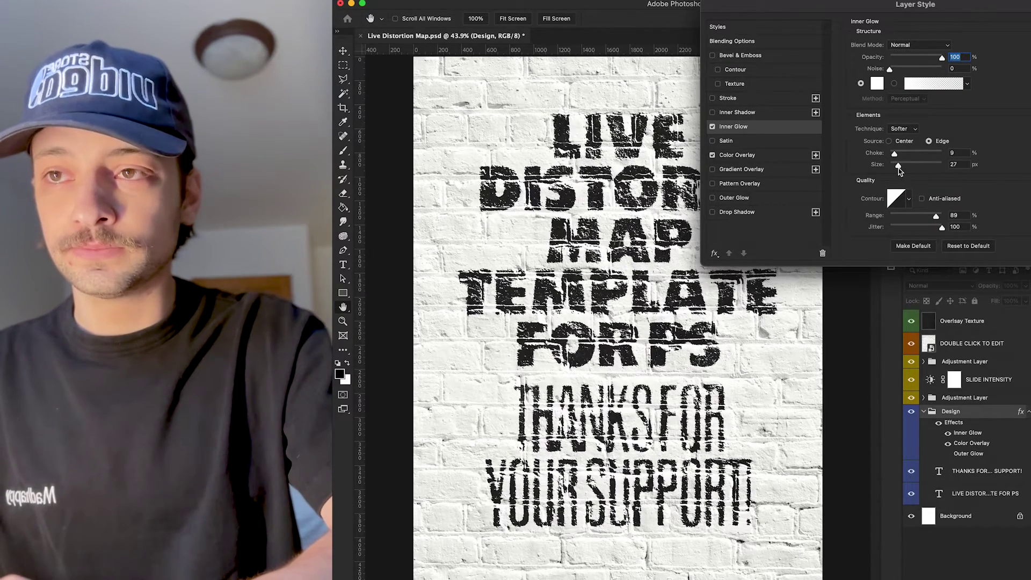
{"action": "left_click_drag", "start_coordinate": [1003, 8], "coordinate": [881, 8]}
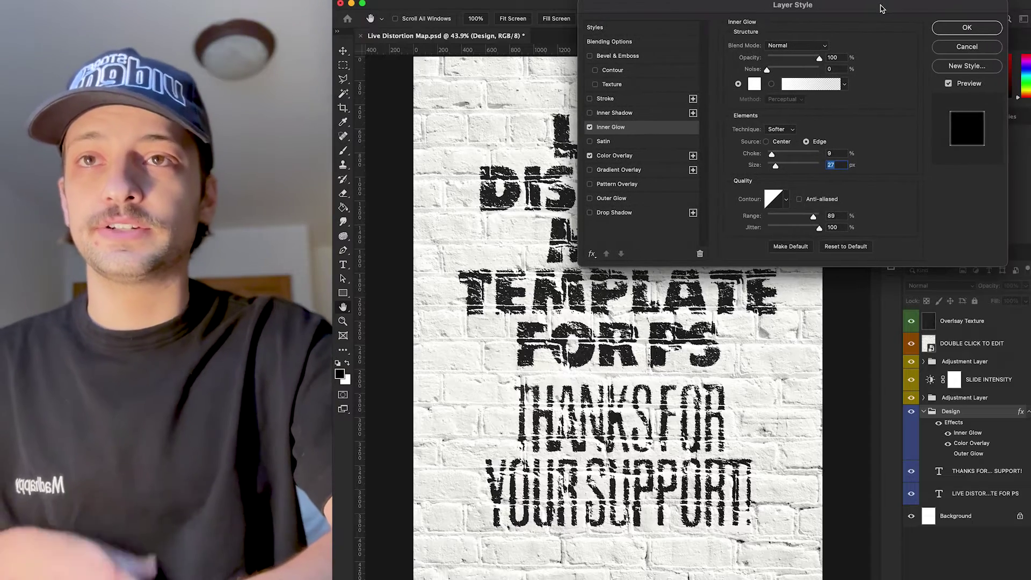
{"action": "left_click", "coordinate": [961, 48]}
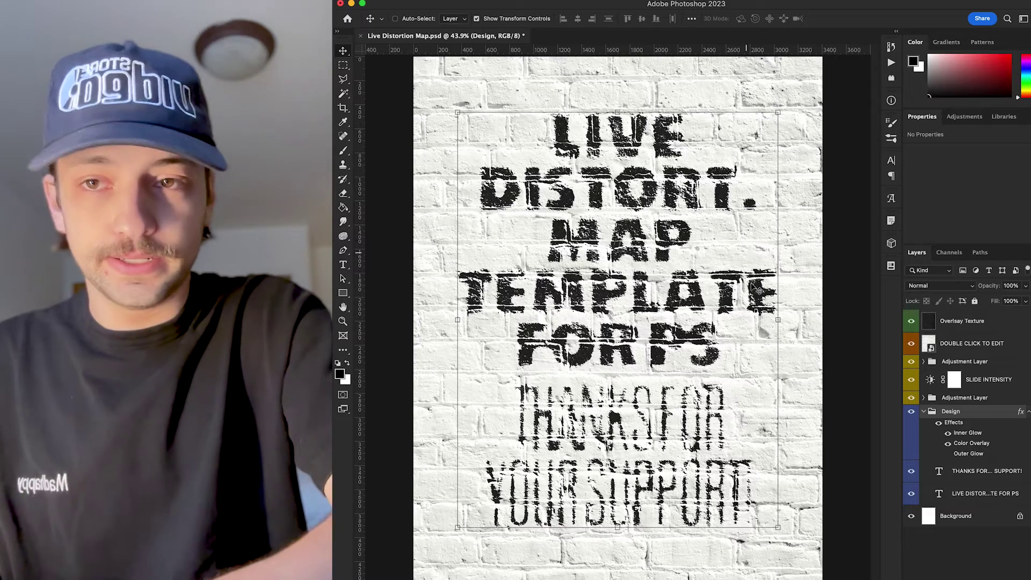
- Hide the Design group's Inner Glow effect and show its Outer Glow effect
{"action": "left_click", "coordinate": [949, 433]}
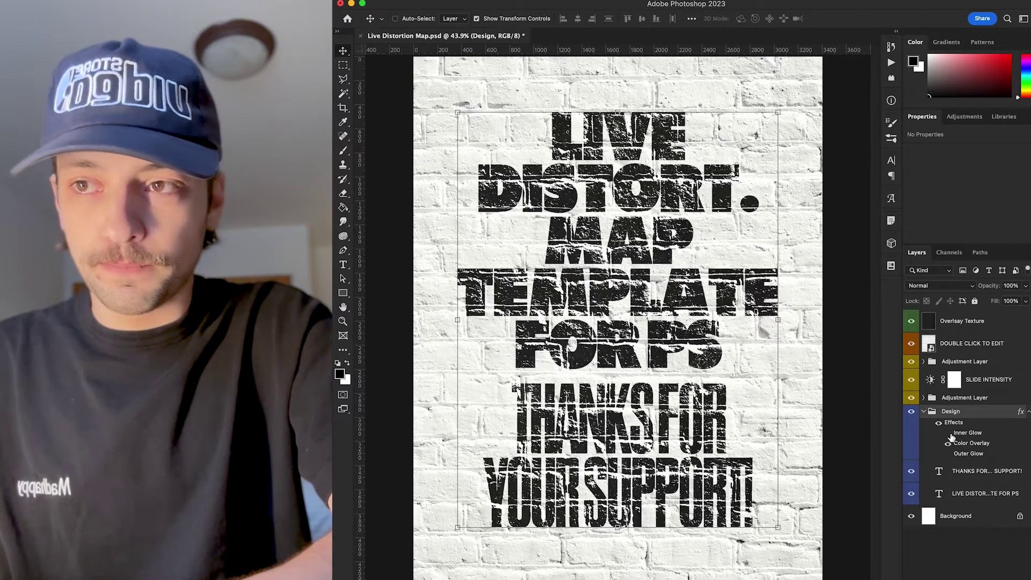
{"action": "left_click", "coordinate": [949, 434]}
{"action": "left_click", "coordinate": [948, 434]}
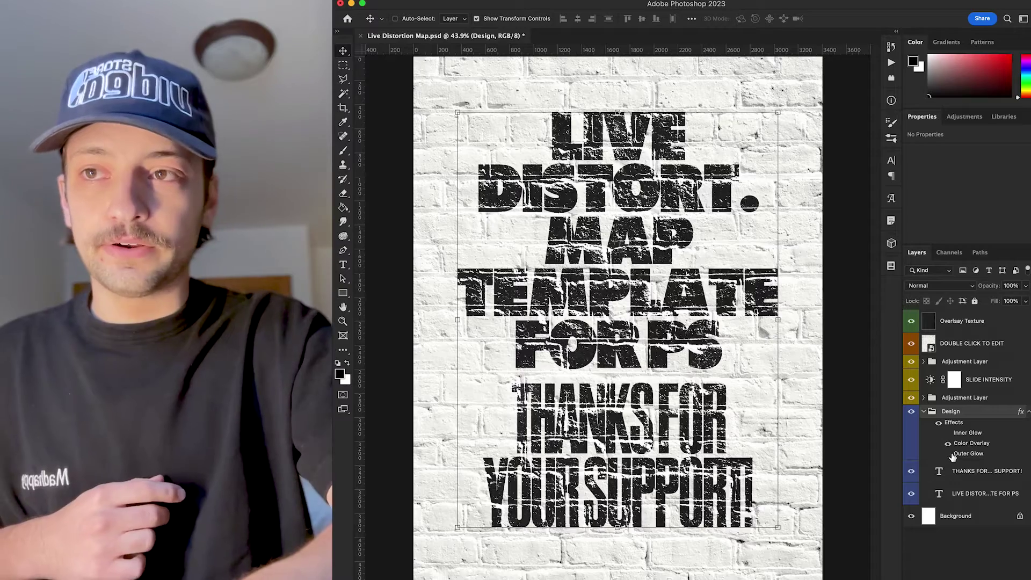
{"action": "left_click", "coordinate": [947, 454]}
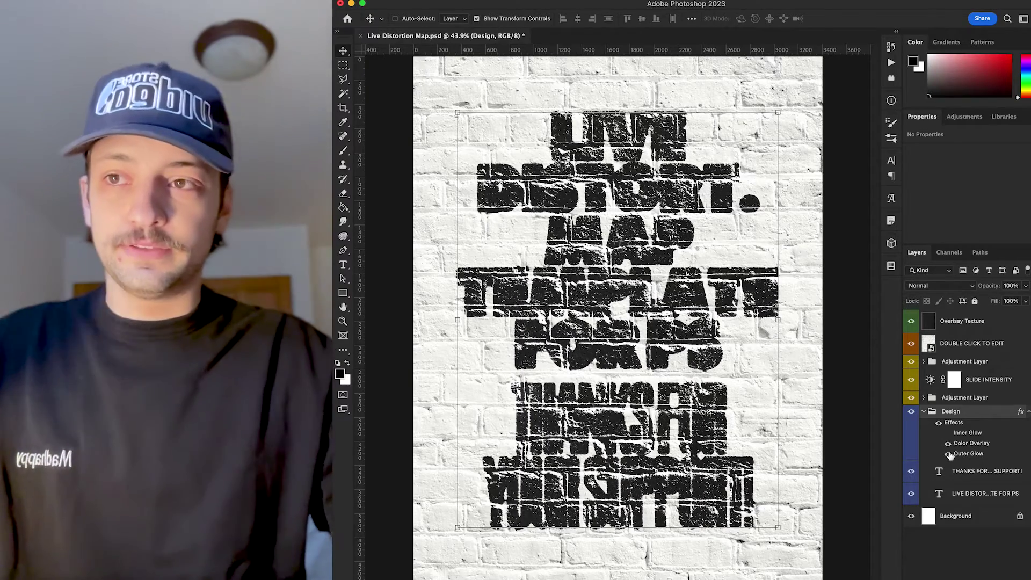
- Change all headline lines to Helvetica Neue Medium and commit the edit
{"action": "left_click", "coordinate": [343, 266]}
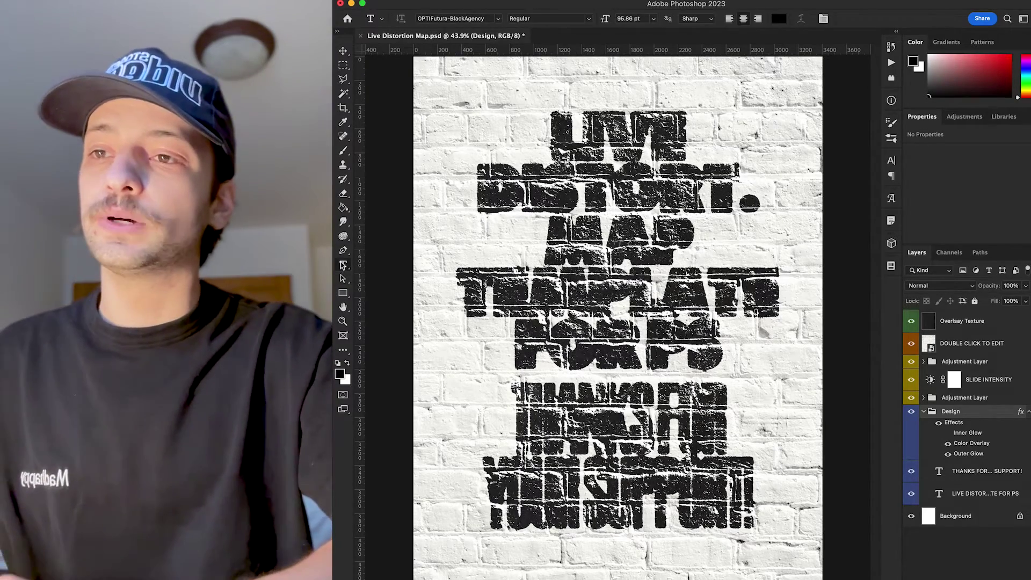
{"action": "left_click_drag", "start_coordinate": [700, 341], "coordinate": [493, 50]}
{"action": "left_click", "coordinate": [457, 18]}
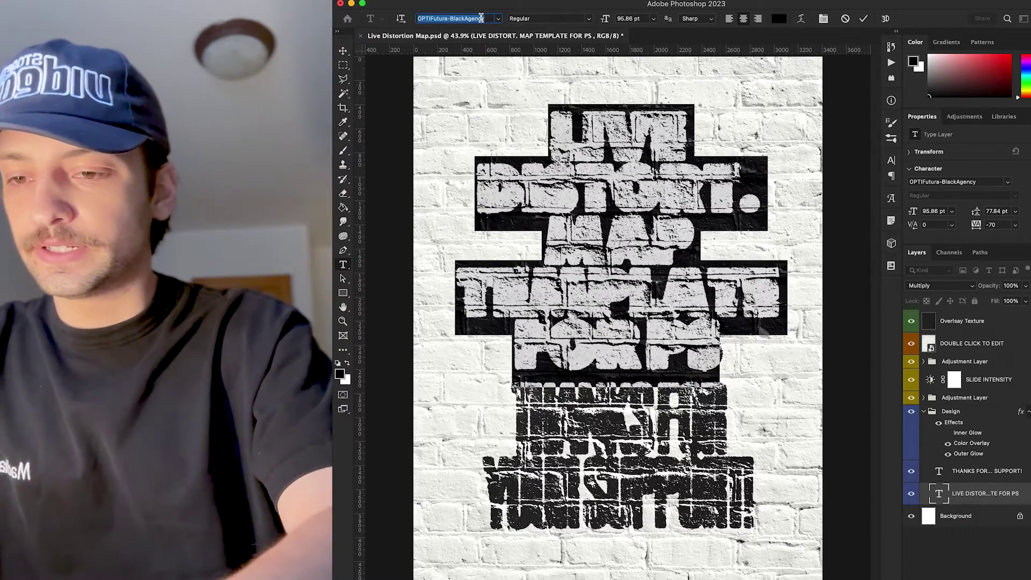
{"action": "type", "text": "HELVE"}
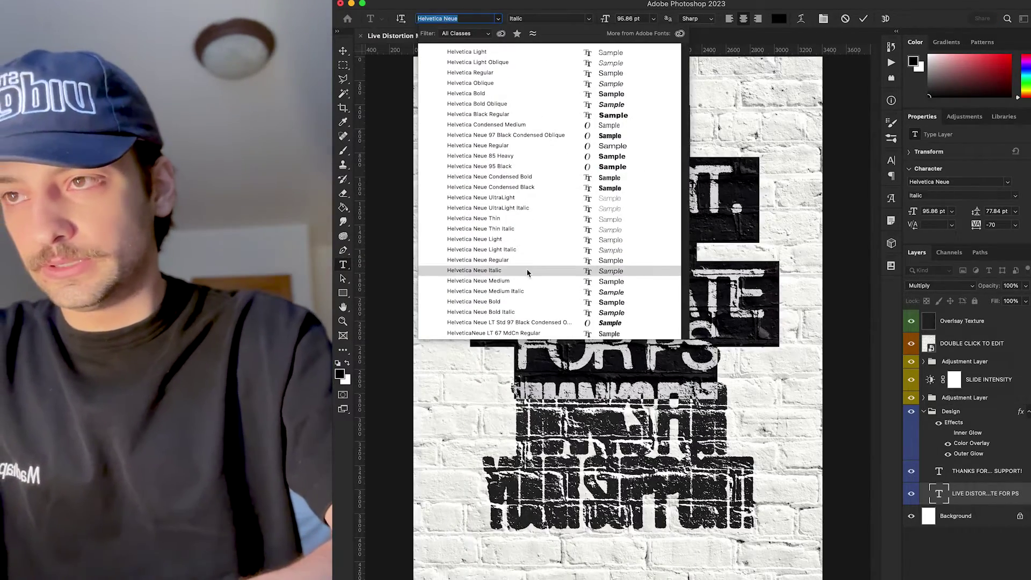
{"action": "left_click", "coordinate": [525, 282]}
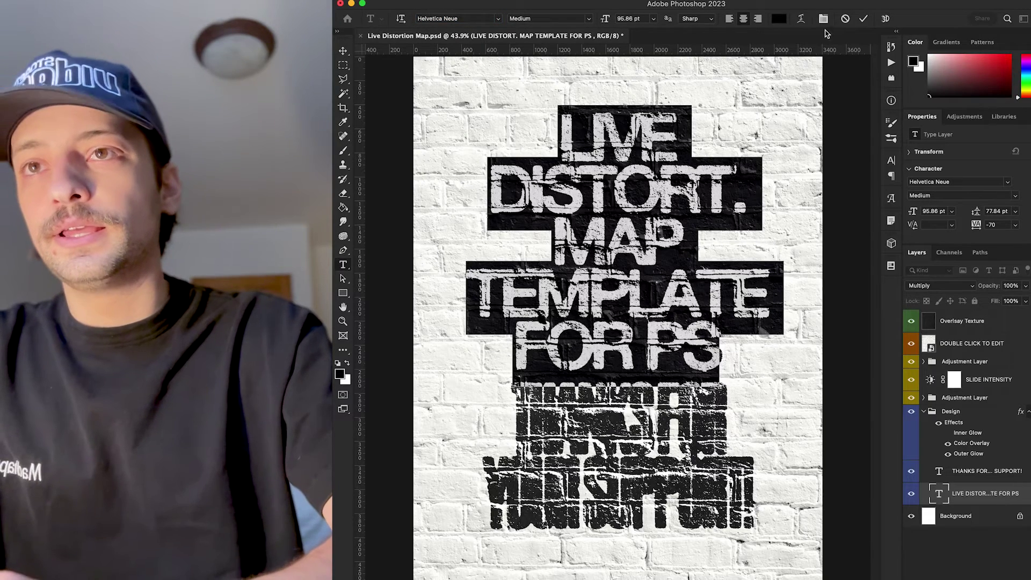
{"action": "left_click", "coordinate": [863, 20]}
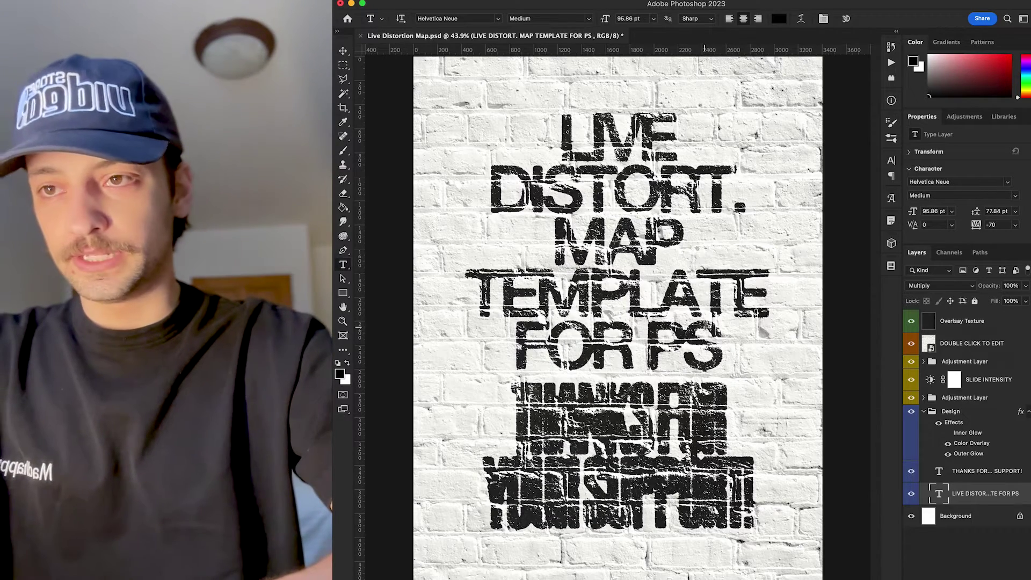
- Toggle the Design group's Outer Glow and Inner Glow to compare, ending with Outer Glow on
{"action": "left_click", "coordinate": [948, 454]}
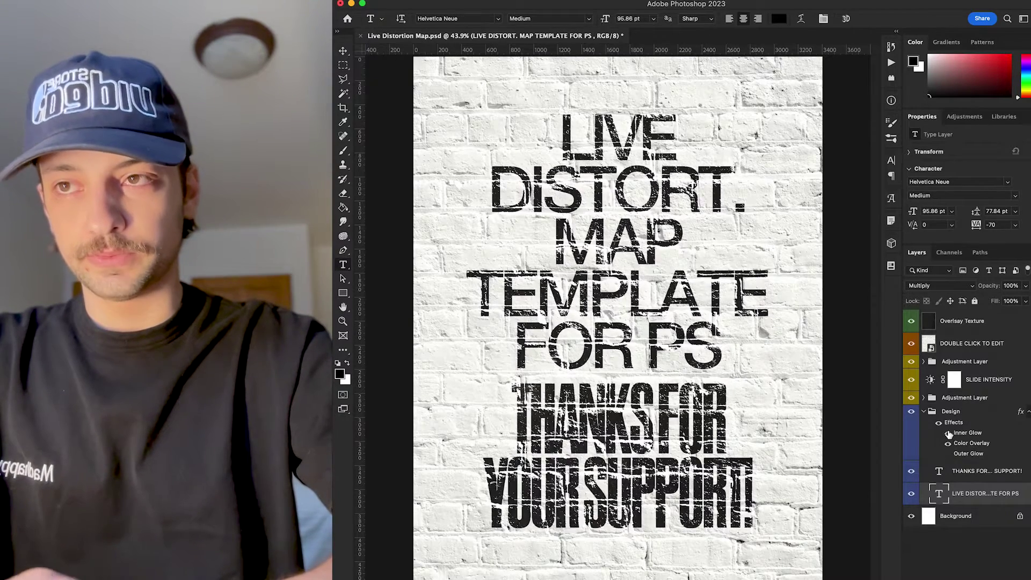
{"action": "left_click", "coordinate": [949, 433]}
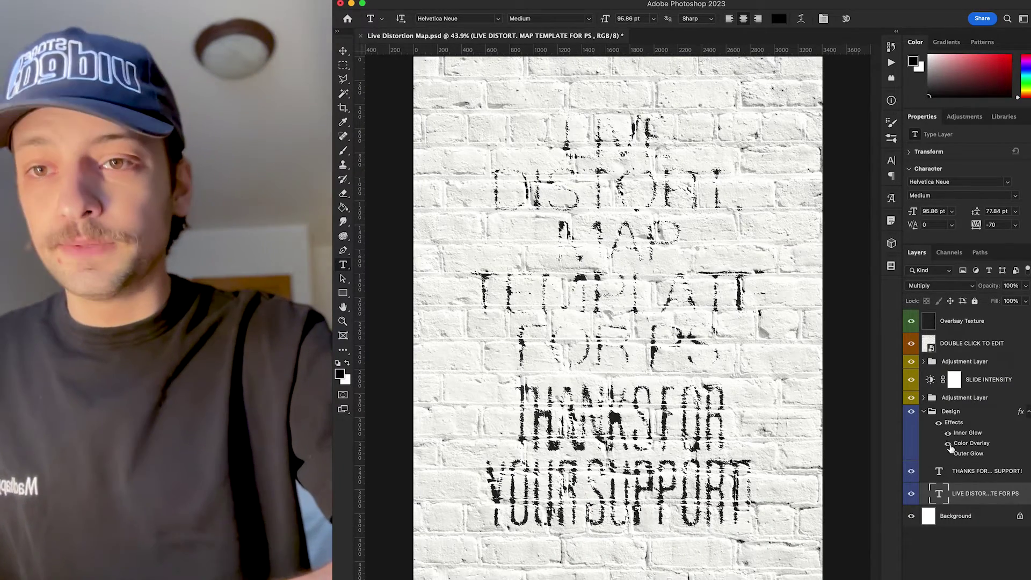
{"action": "left_click", "coordinate": [949, 433]}
{"action": "left_click", "coordinate": [948, 454]}
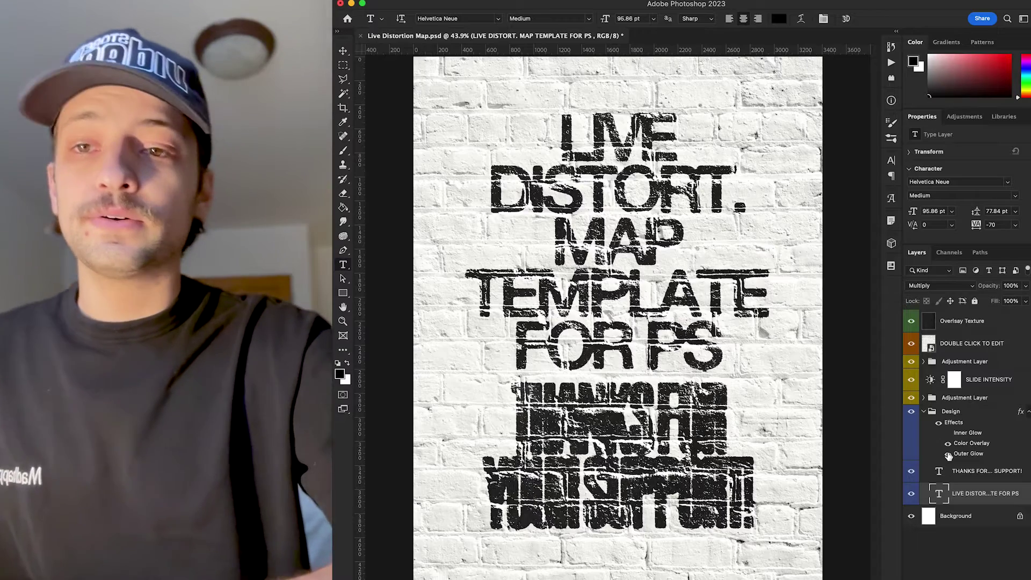
- Select the THANKS FOR YOUR SUPPORT! layer, check the headline words, then switch Outer Glow off
{"action": "left_click", "coordinate": [981, 473]}
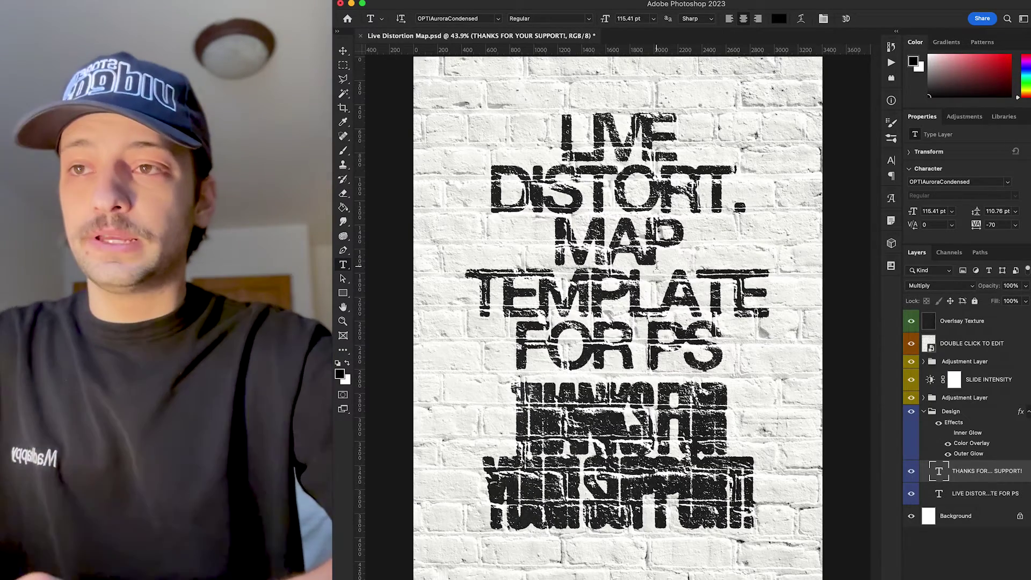
{"action": "left_click_drag", "start_coordinate": [652, 290], "coordinate": [659, 251]}
{"action": "left_click", "coordinate": [724, 350]}
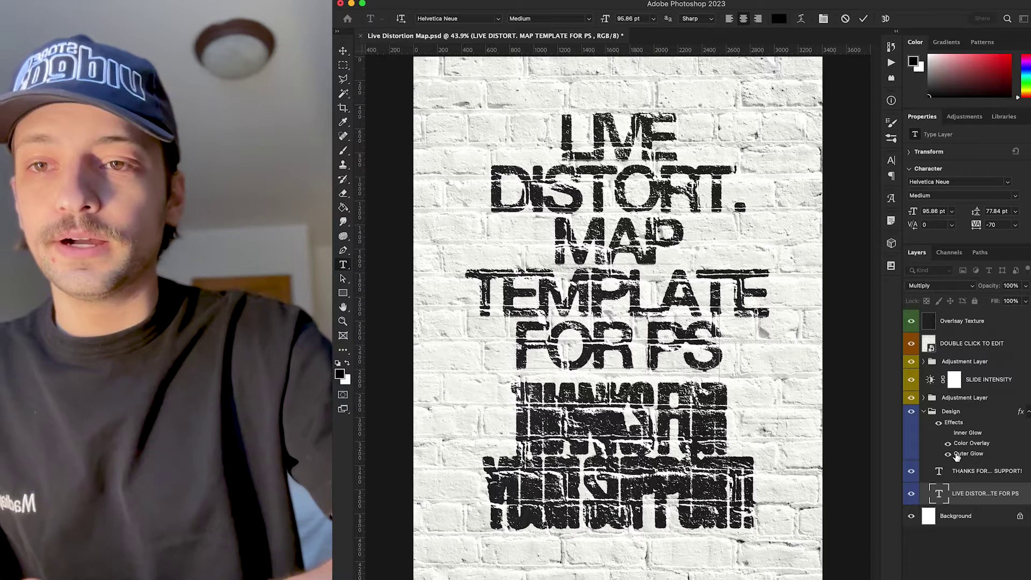
{"action": "left_click", "coordinate": [948, 454]}
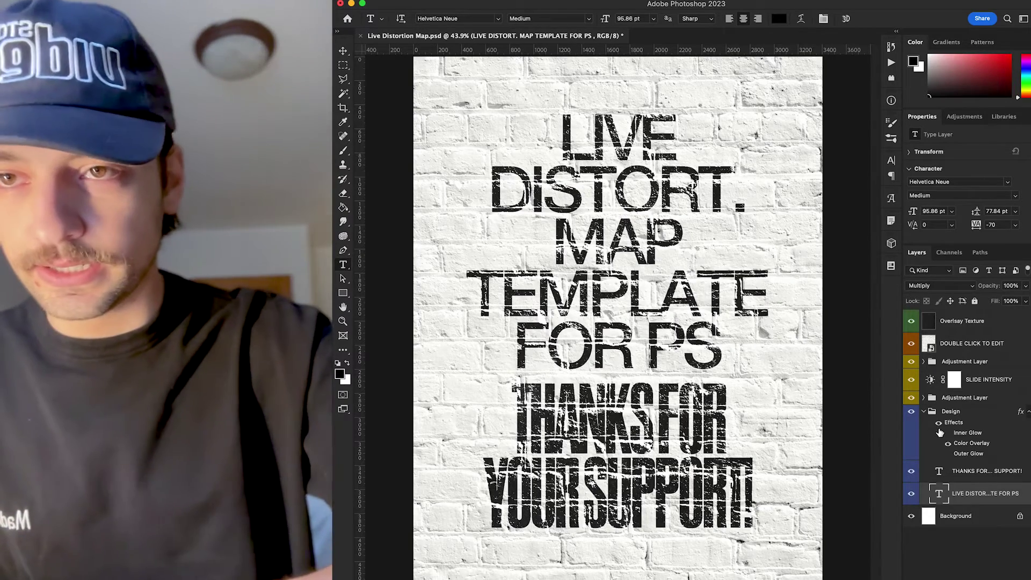
- Place the portrait JPEG from Downloads above the Design group and hide both headline text layers
{"action": "left_click", "coordinate": [966, 412]}
{"action": "mouse_move", "coordinate": [736, 571]}
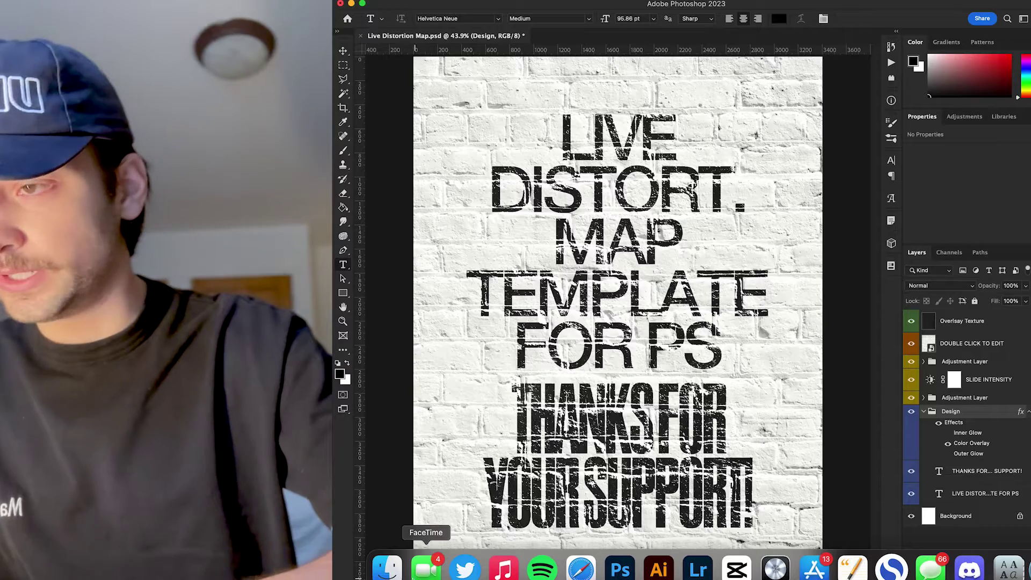
{"action": "left_click", "coordinate": [387, 572]}
{"action": "left_click", "coordinate": [669, 104]}
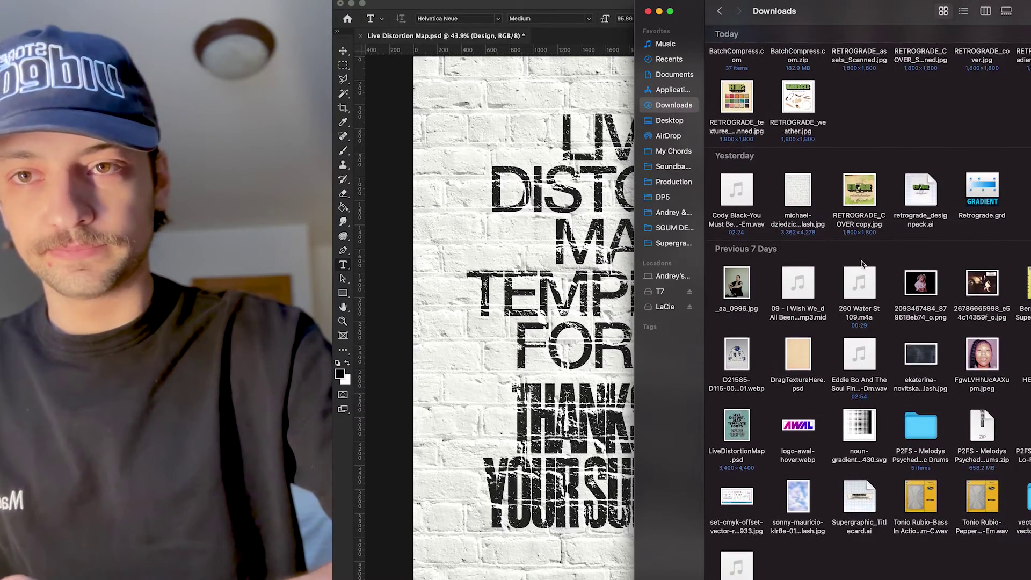
{"action": "left_click_drag", "start_coordinate": [982, 370], "coordinate": [525, 349]}
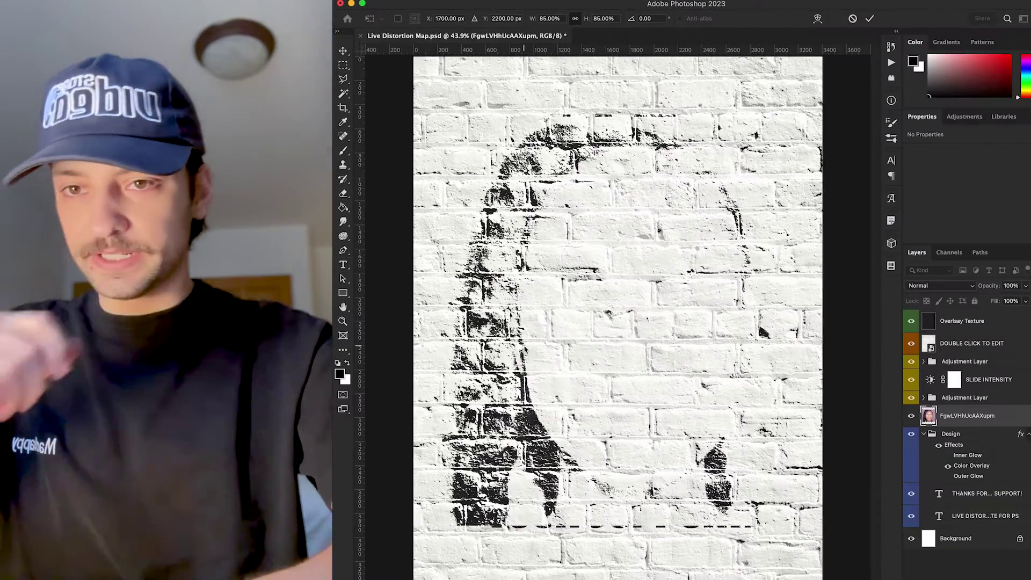
{"action": "key", "text": "Return"}
{"action": "left_click_drag", "start_coordinate": [912, 501], "coordinate": [911, 516]}
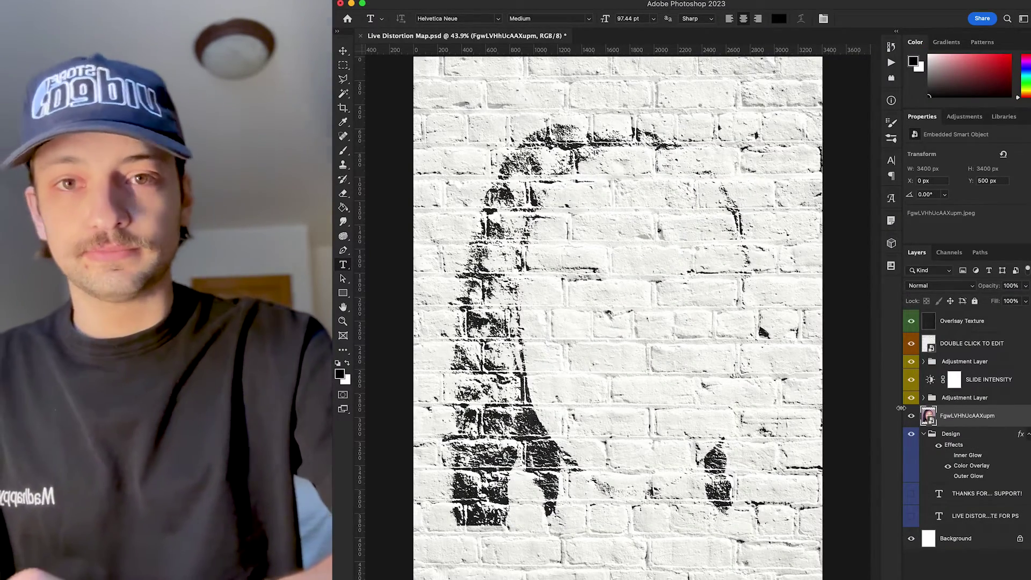
- Apply Brightness/Contrast to the portrait with brightness -150 and contrast 100
{"action": "left_click", "coordinate": [474, 1]}
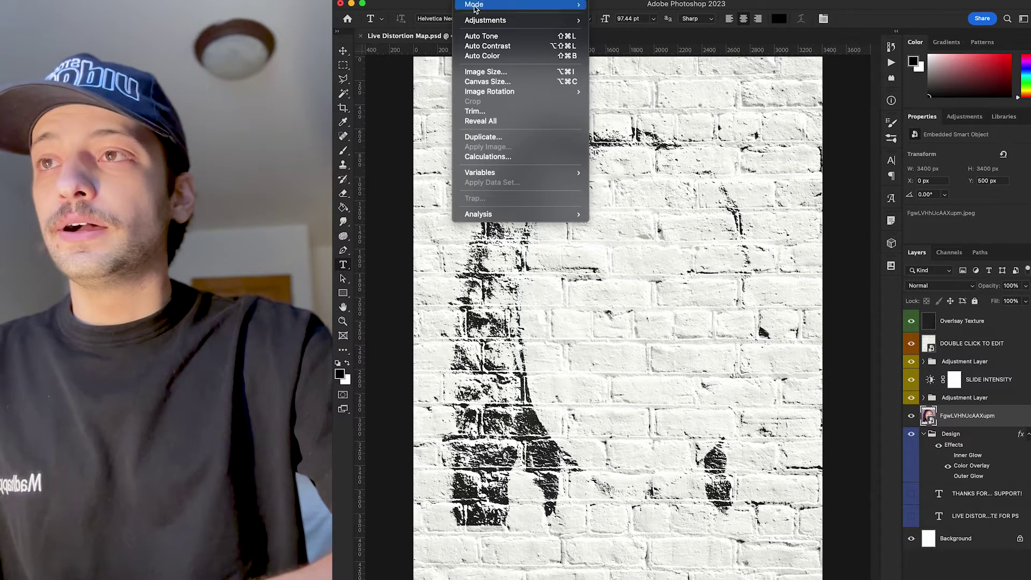
{"action": "mouse_move", "coordinate": [485, 20]}
{"action": "left_click", "coordinate": [618, 29]}
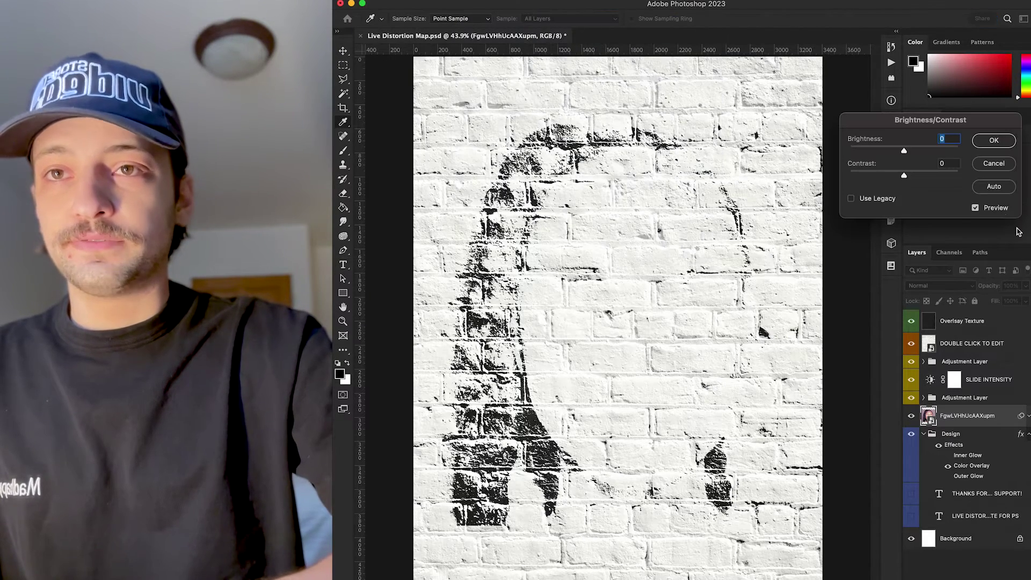
{"action": "left_click_drag", "start_coordinate": [960, 120], "coordinate": [951, 109]}
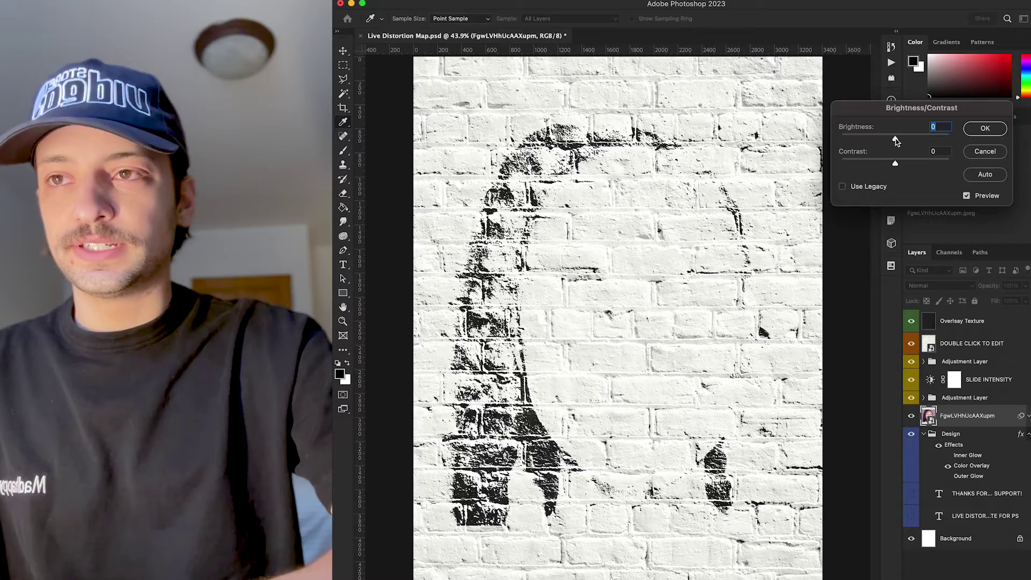
{"action": "left_click_drag", "start_coordinate": [895, 141], "coordinate": [827, 147]}
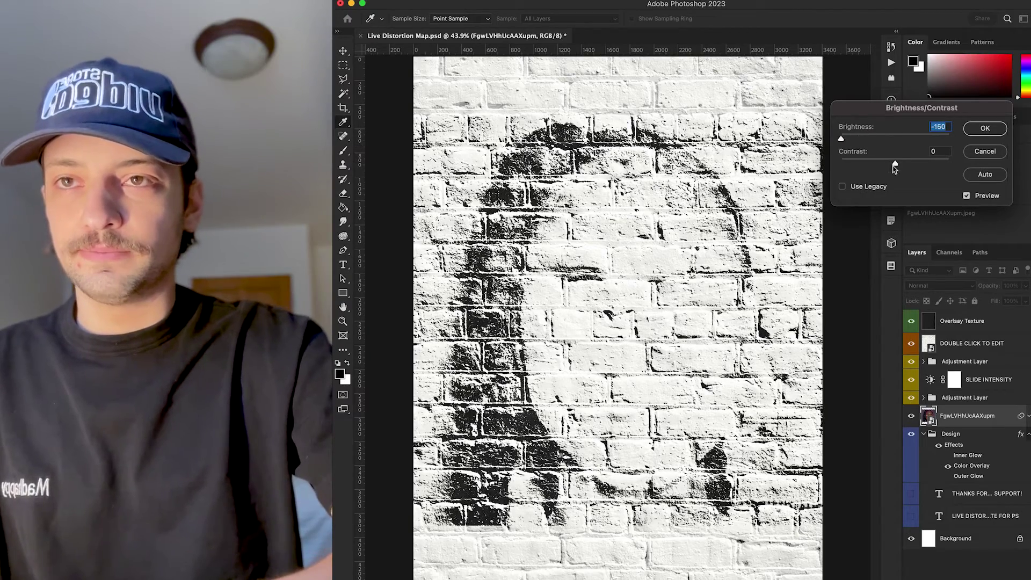
{"action": "left_click_drag", "start_coordinate": [894, 168], "coordinate": [950, 163]}
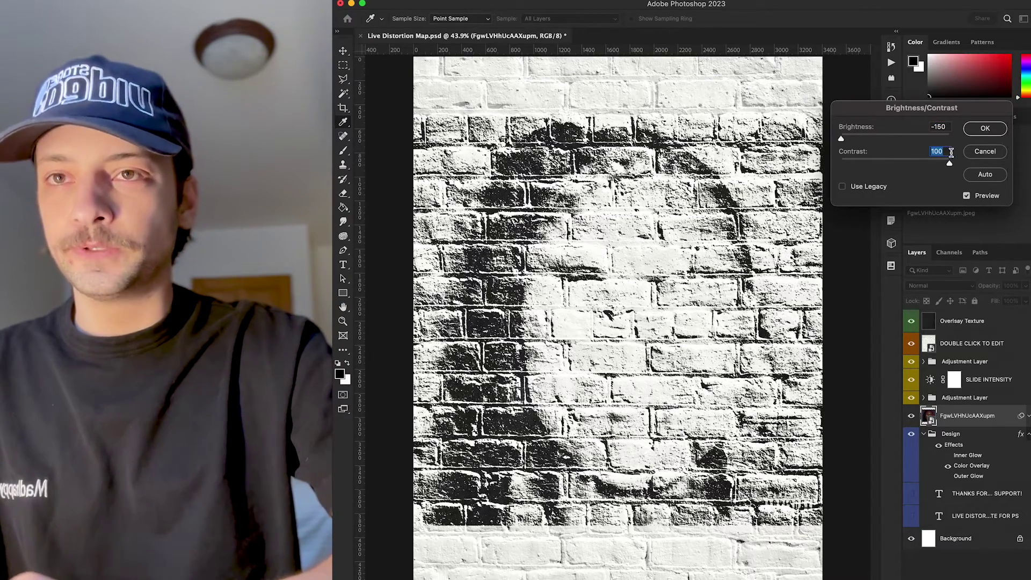
{"action": "left_click", "coordinate": [985, 134]}
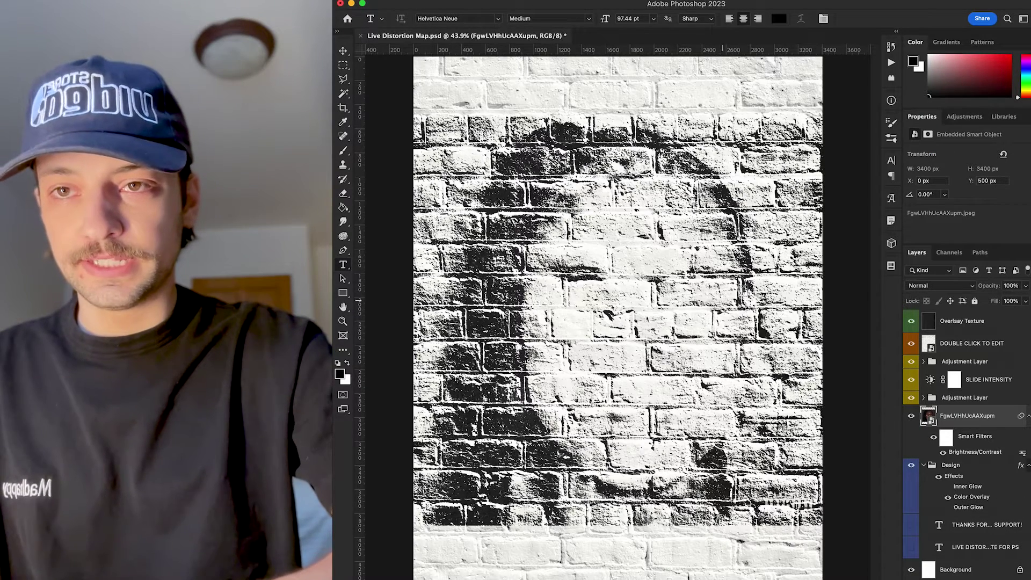
- Open the DOUBLE CLICK TO EDIT texture smart object and browse to T7 > Retrograde Design Pack > 01 Textures
{"action": "double_click", "coordinate": [934, 347]}
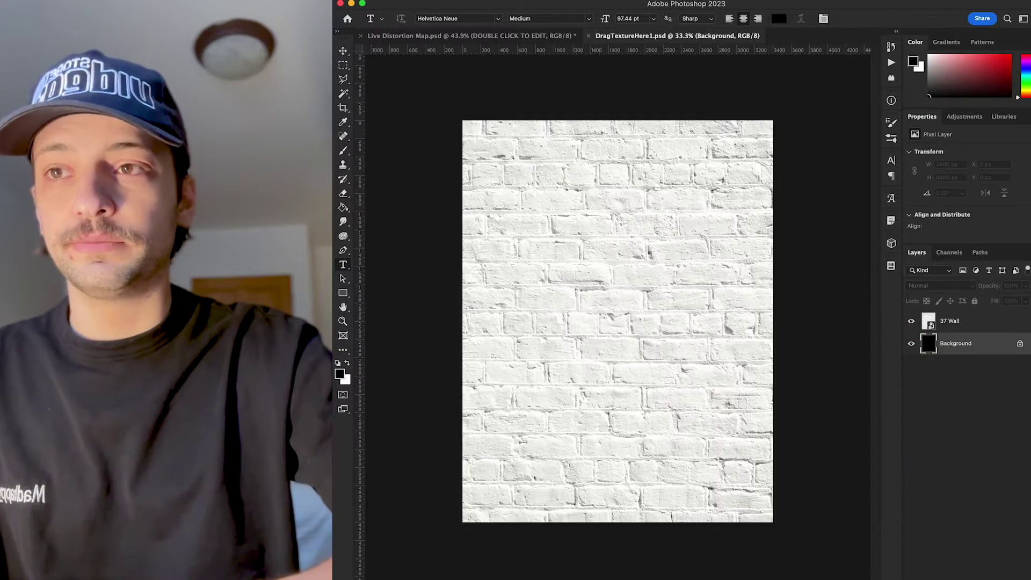
{"action": "key", "text": "super+Tab"}
{"action": "left_click", "coordinate": [660, 291]}
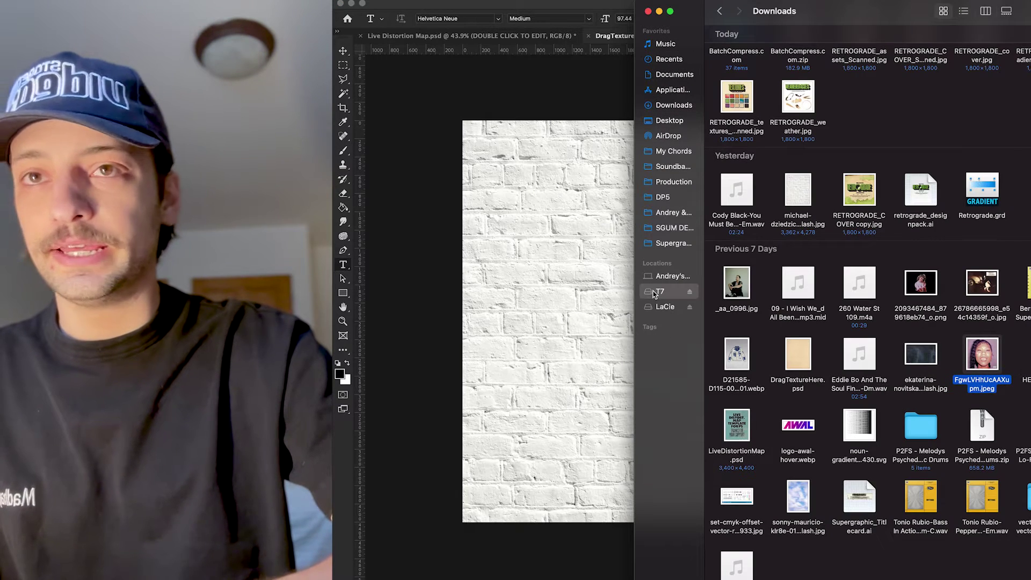
{"action": "double_click", "coordinate": [985, 70]}
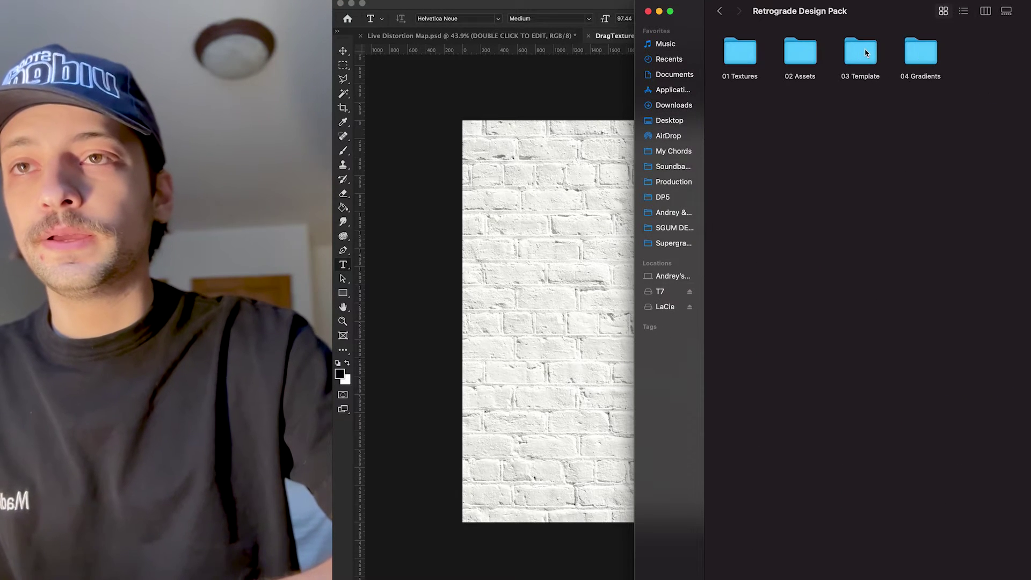
{"action": "left_click", "coordinate": [865, 53]}
{"action": "left_click", "coordinate": [800, 52]}
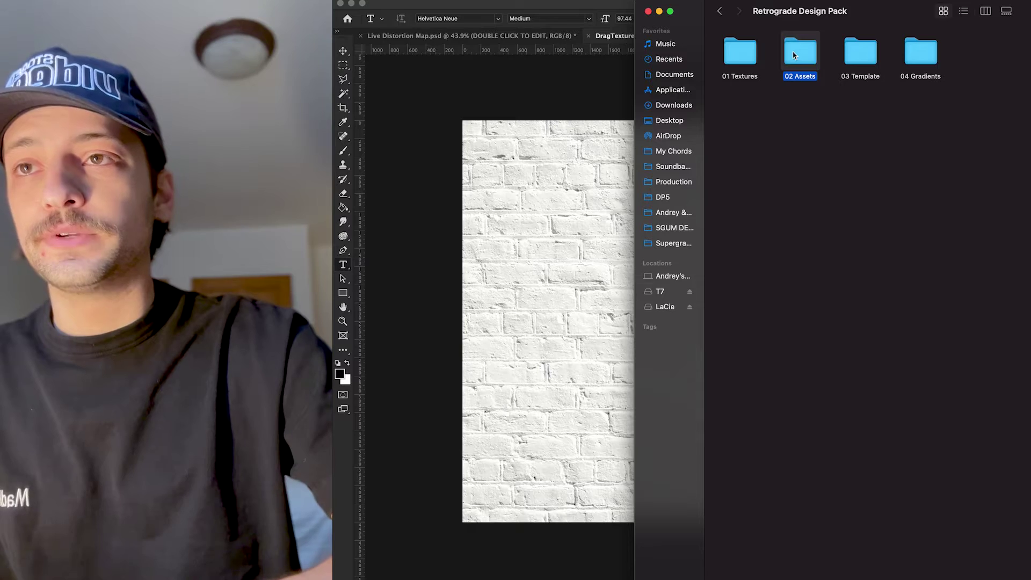
{"action": "double_click", "coordinate": [740, 53]}
- Preview 33 Gifts Bleed.jpg and drag it onto the DragTextureHere1 canvas
{"action": "left_click", "coordinate": [848, 369]}
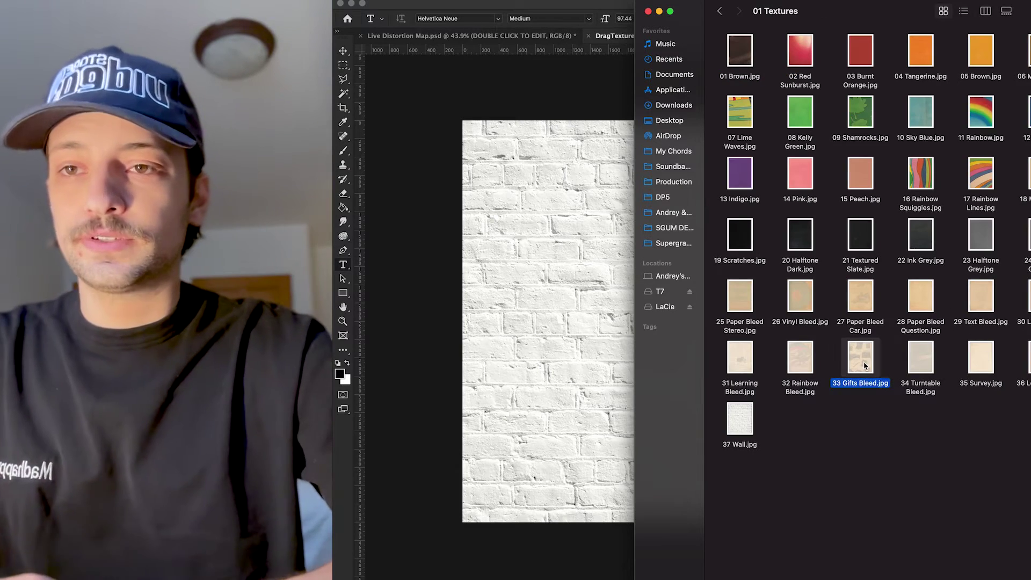
{"action": "key", "text": "space"}
{"action": "key", "text": "space"}
{"action": "left_click_drag", "start_coordinate": [859, 361], "coordinate": [465, 349]}
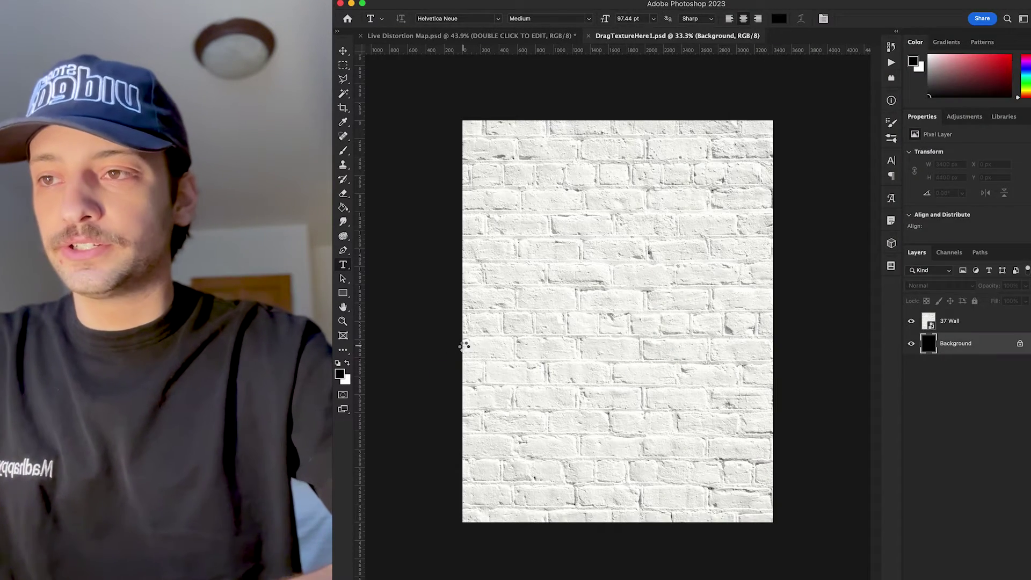
- Confirm the 33 Gifts Bleed texture, delete the 37 Wall layer, and save the texture document
{"action": "key", "text": "Return"}
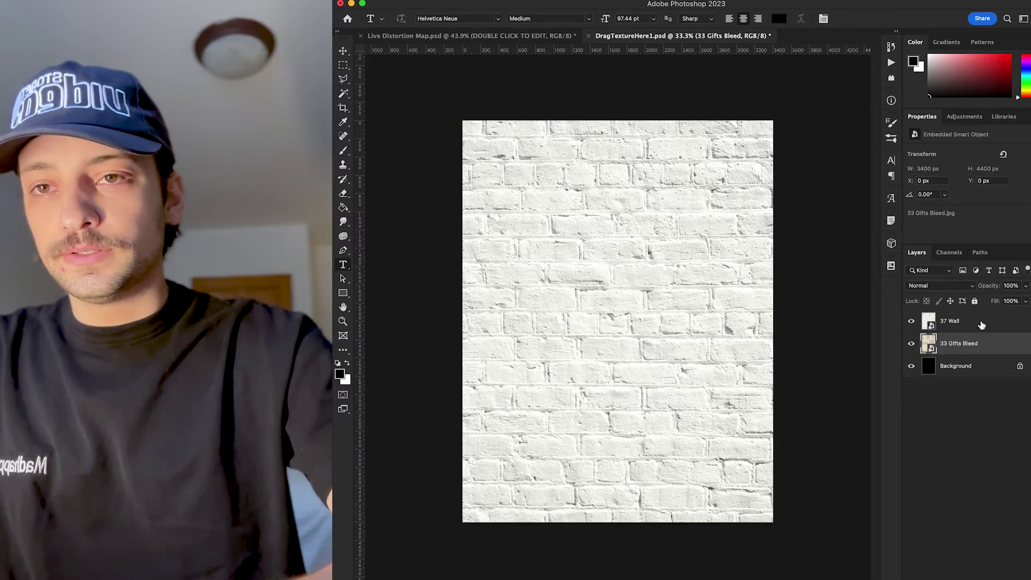
{"action": "left_click", "coordinate": [986, 322]}
{"action": "key", "text": "Delete"}
{"action": "key", "text": "super+s"}
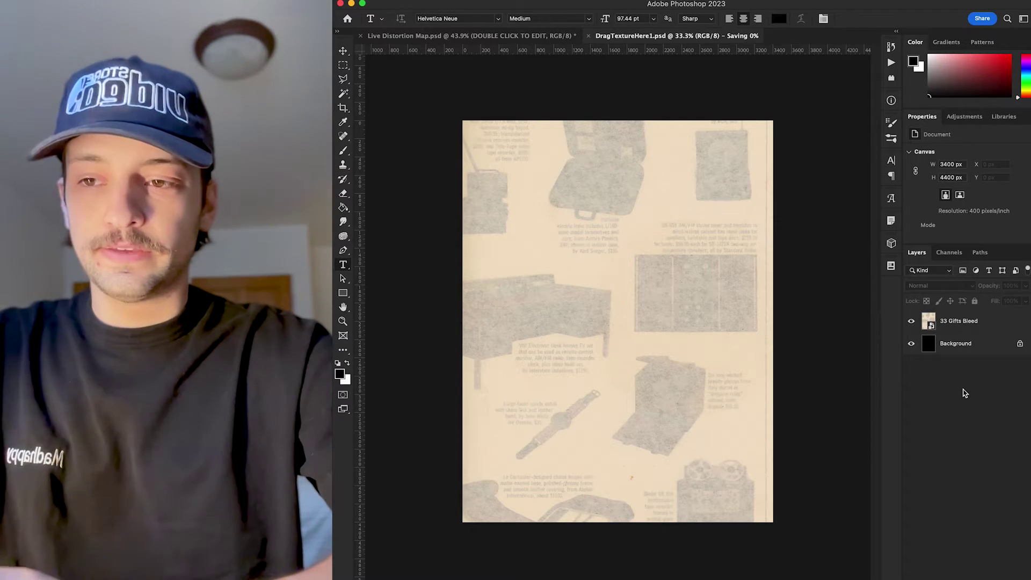
- Back in the poster, move the portrait layer into the Design group and turn off Color Overlay
{"action": "left_click", "coordinate": [523, 37]}
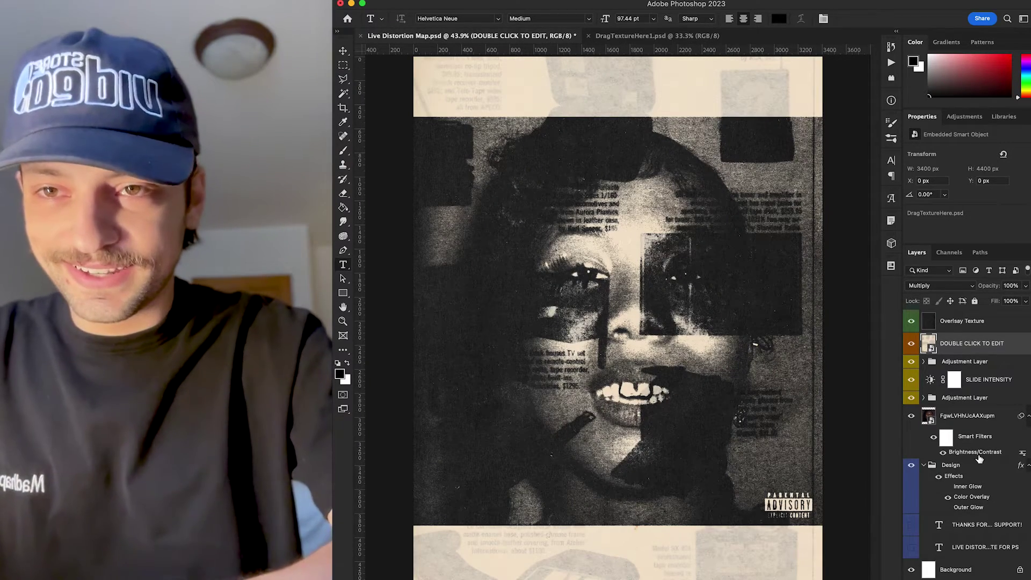
{"action": "left_click_drag", "start_coordinate": [970, 419], "coordinate": [974, 469]}
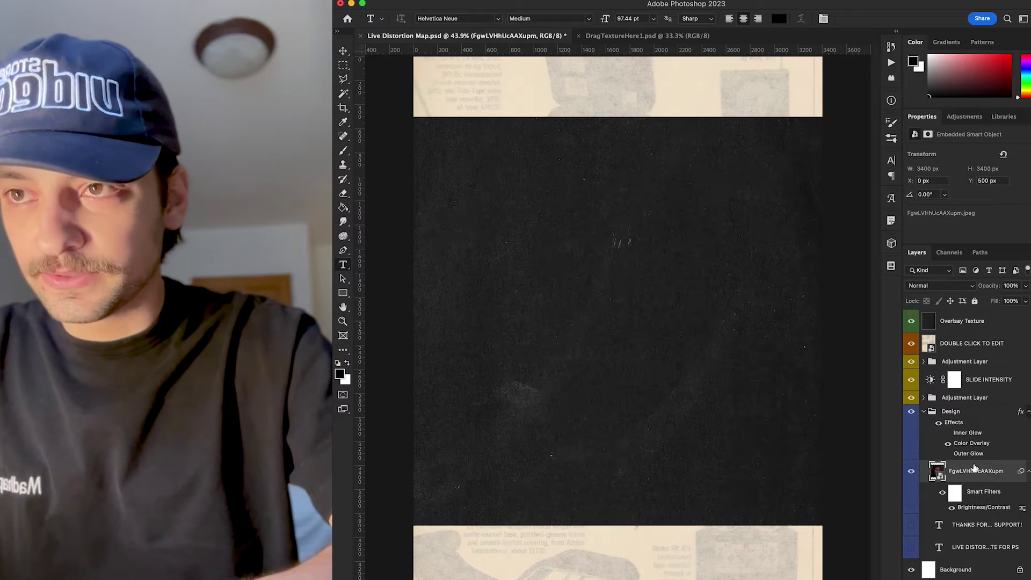
{"action": "left_click", "coordinate": [949, 446]}
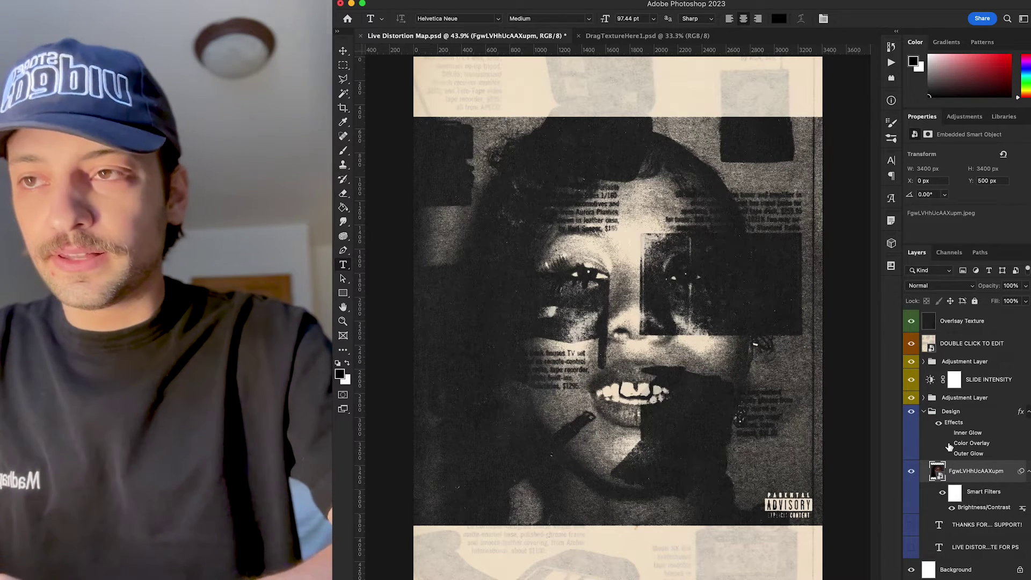
- Raise the portrait's Brightness/Contrast smart filter brightness from -150 to -35
{"action": "double_click", "coordinate": [985, 507]}
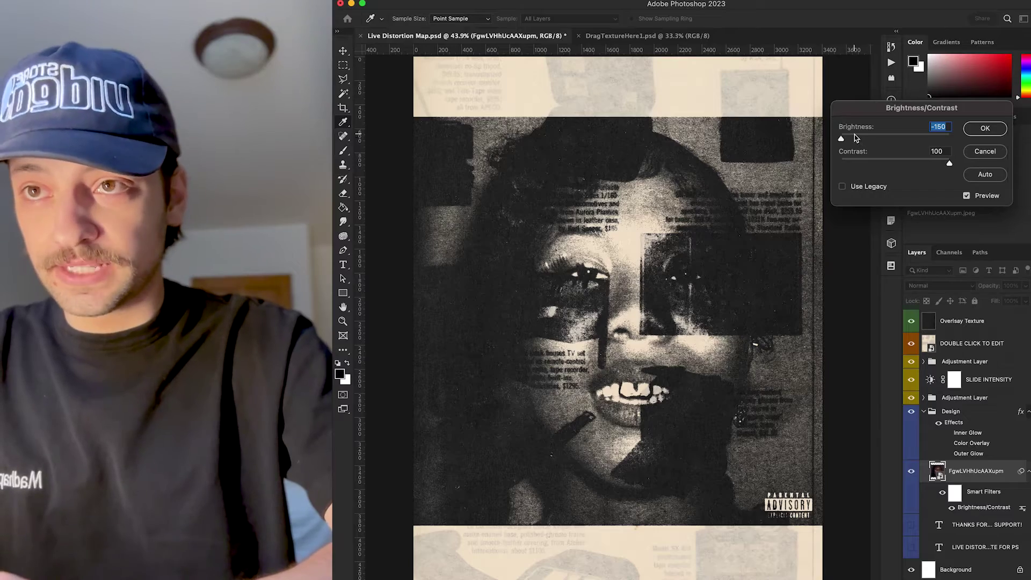
{"action": "left_click_drag", "start_coordinate": [855, 138], "coordinate": [882, 139]}
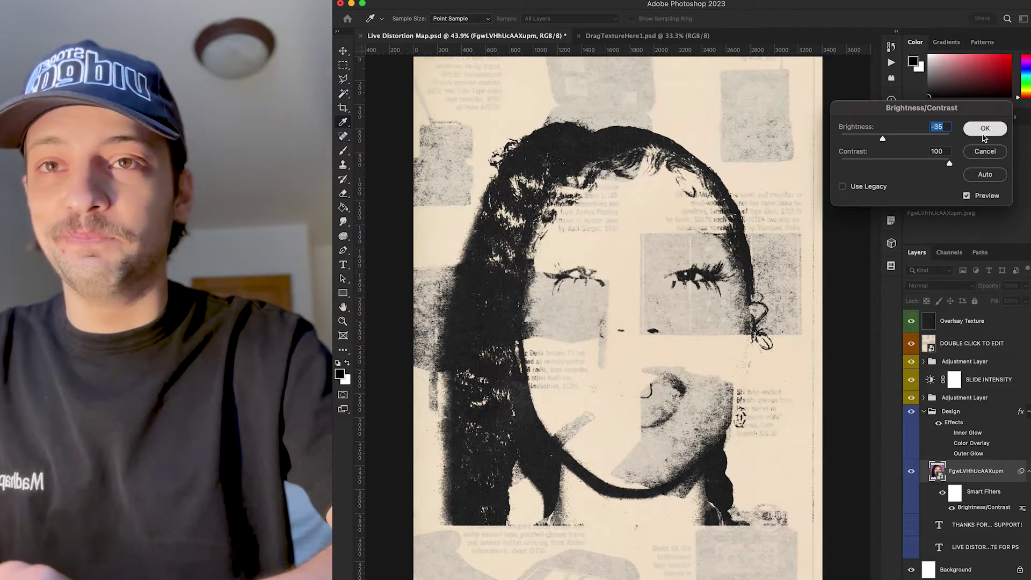
{"action": "left_click", "coordinate": [983, 134]}
{"action": "key", "text": "t"}
{"action": "left_click", "coordinate": [343, 49]}
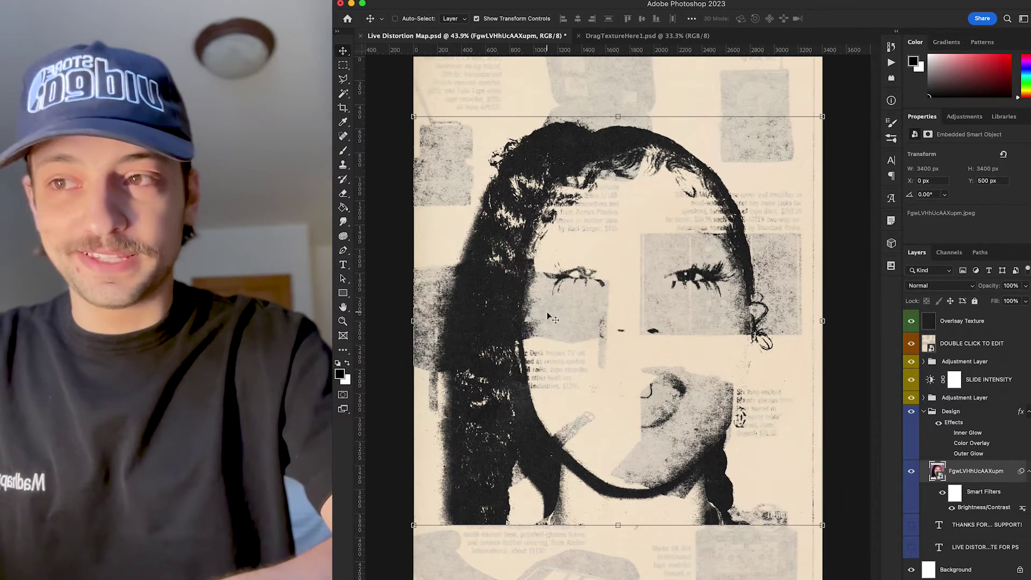
{"action": "scroll", "coordinate": [547, 312], "scroll_direction": "up", "scroll_amount": 2}
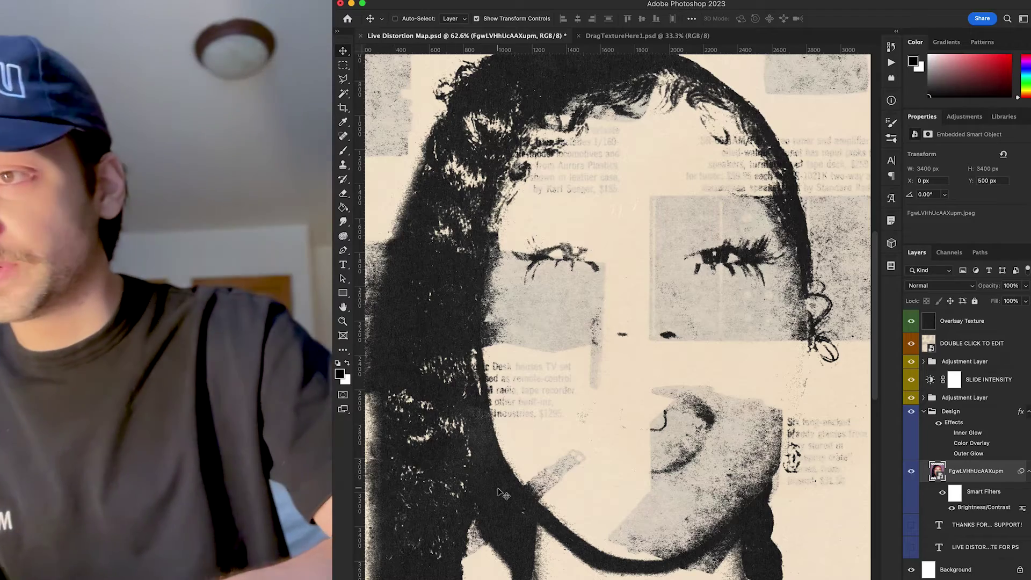
{"action": "scroll", "coordinate": [497, 487], "scroll_direction": "up", "scroll_amount": 4}
{"action": "scroll", "coordinate": [498, 487], "scroll_direction": "up", "scroll_amount": 3}
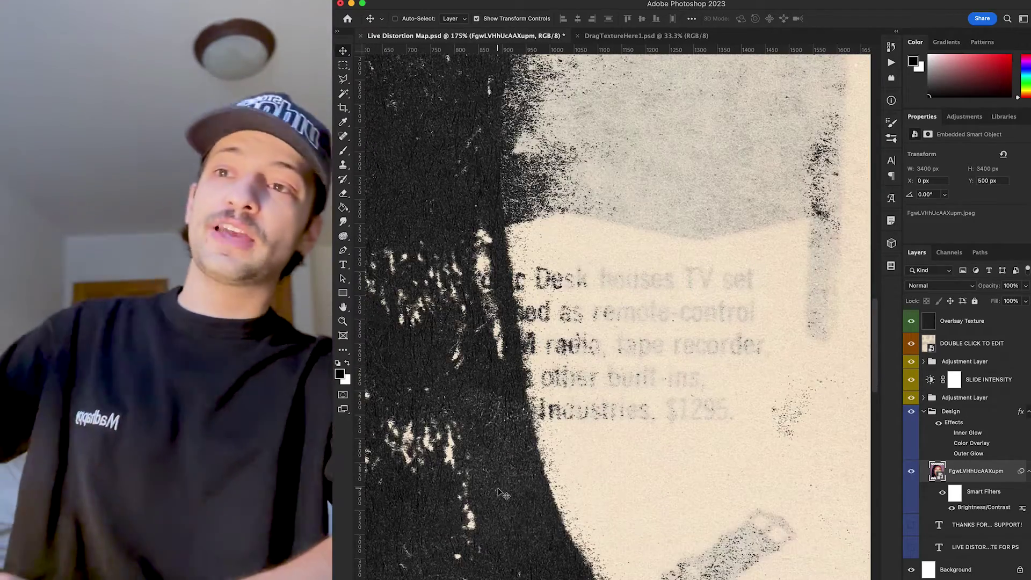
{"action": "scroll", "coordinate": [544, 462], "scroll_direction": "down", "scroll_amount": 10}
{"action": "scroll", "coordinate": [543, 462], "scroll_direction": "right", "scroll_amount": 5}
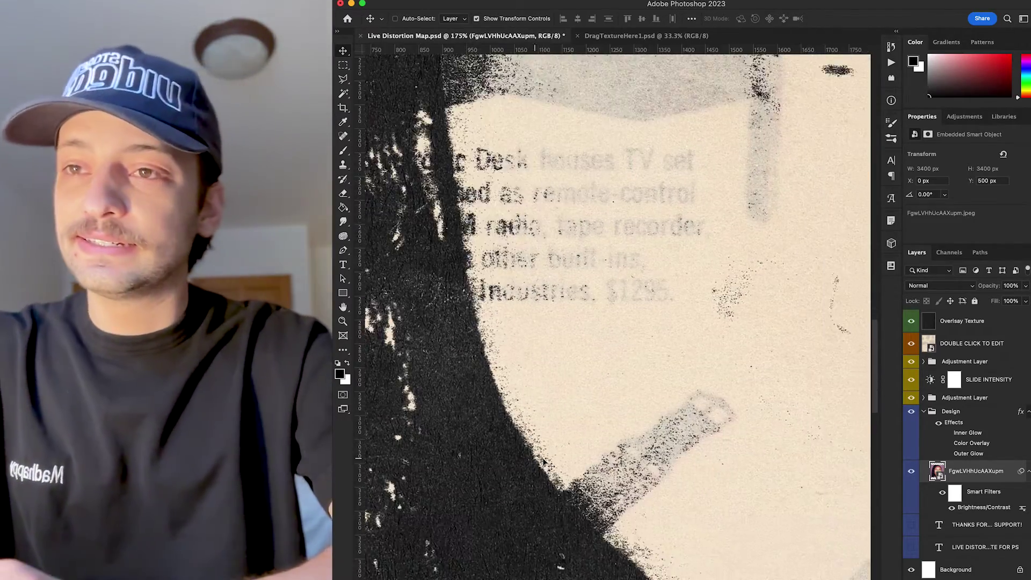
{"action": "scroll", "coordinate": [543, 461], "scroll_direction": "right", "scroll_amount": 13}
{"action": "scroll", "coordinate": [543, 462], "scroll_direction": "down", "scroll_amount": 5}
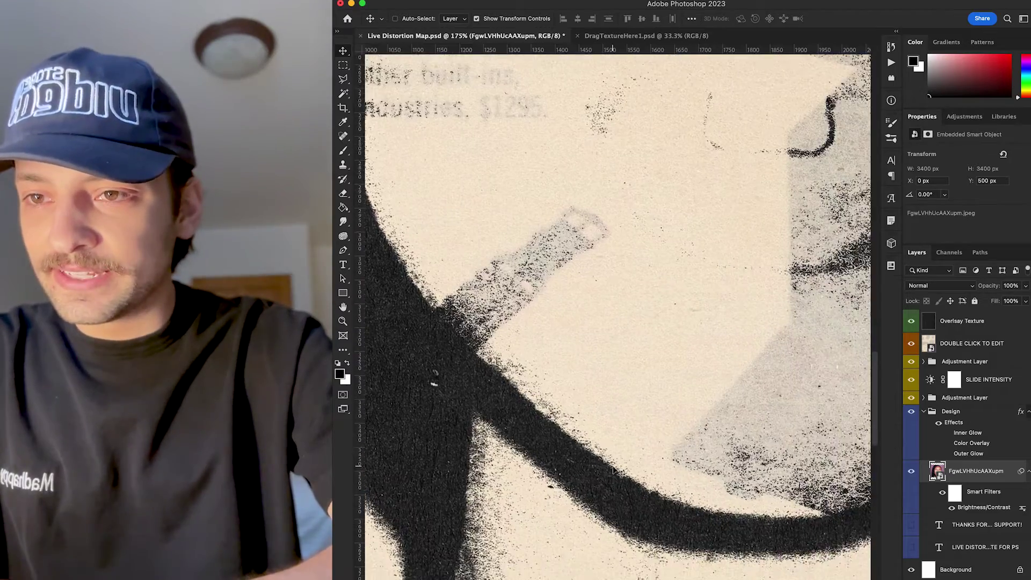
{"action": "scroll", "coordinate": [754, 440], "scroll_direction": "up", "scroll_amount": 6}
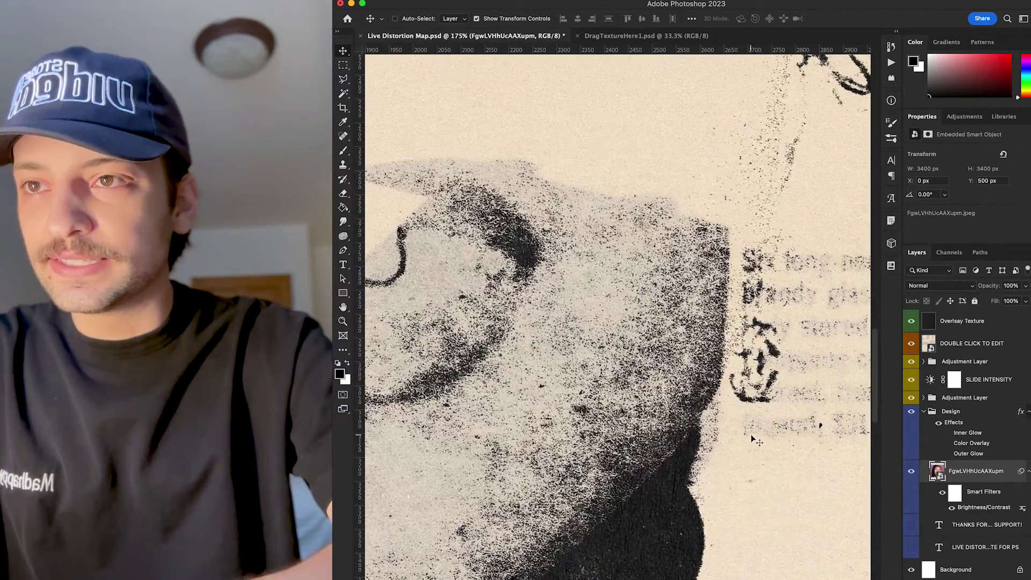
{"action": "scroll", "coordinate": [664, 370], "scroll_direction": "left", "scroll_amount": 8}
{"action": "scroll", "coordinate": [665, 370], "scroll_direction": "up", "scroll_amount": 10}
{"action": "scroll", "coordinate": [664, 370], "scroll_direction": "left", "scroll_amount": 3}
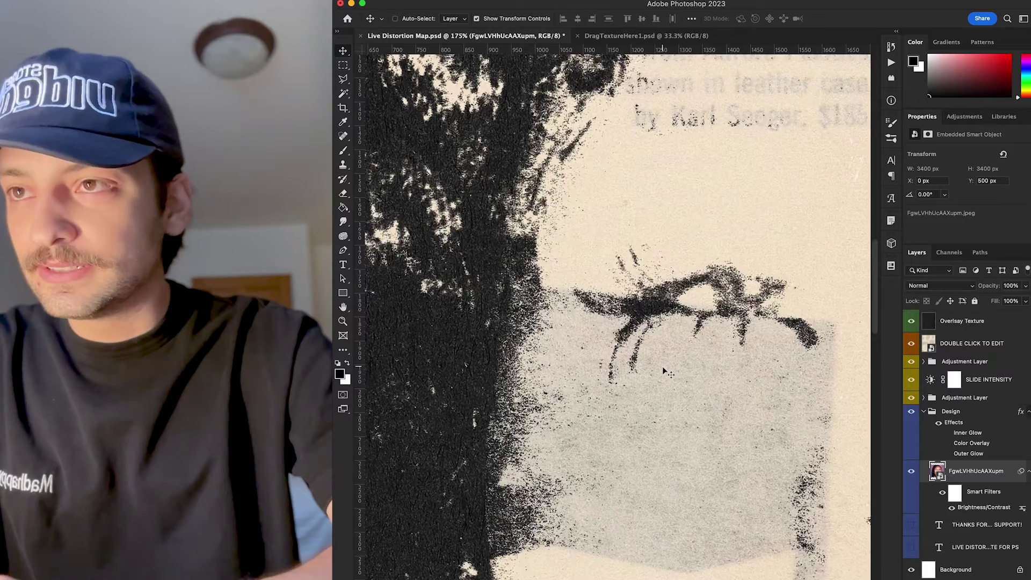
{"action": "scroll", "coordinate": [662, 366], "scroll_direction": "down", "scroll_amount": 10}
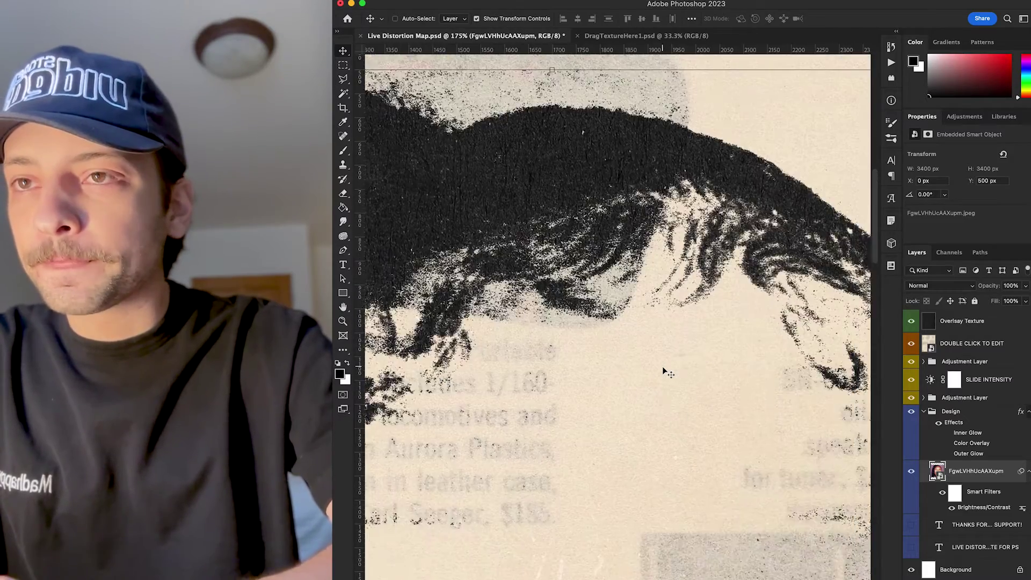
{"action": "scroll", "coordinate": [663, 370], "scroll_direction": "down", "scroll_amount": 6}
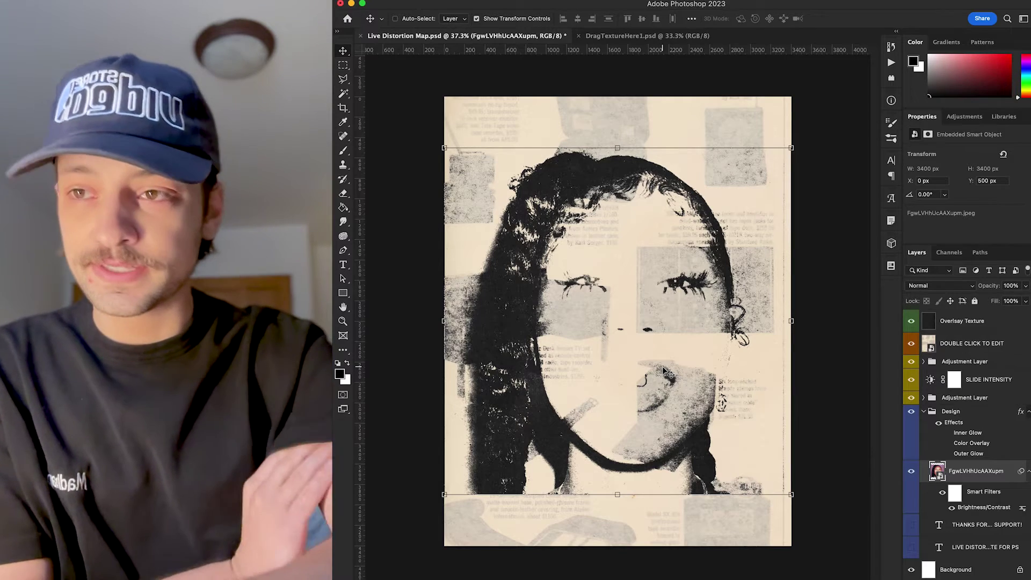
{"action": "scroll", "coordinate": [688, 435], "scroll_direction": "up", "scroll_amount": 2}
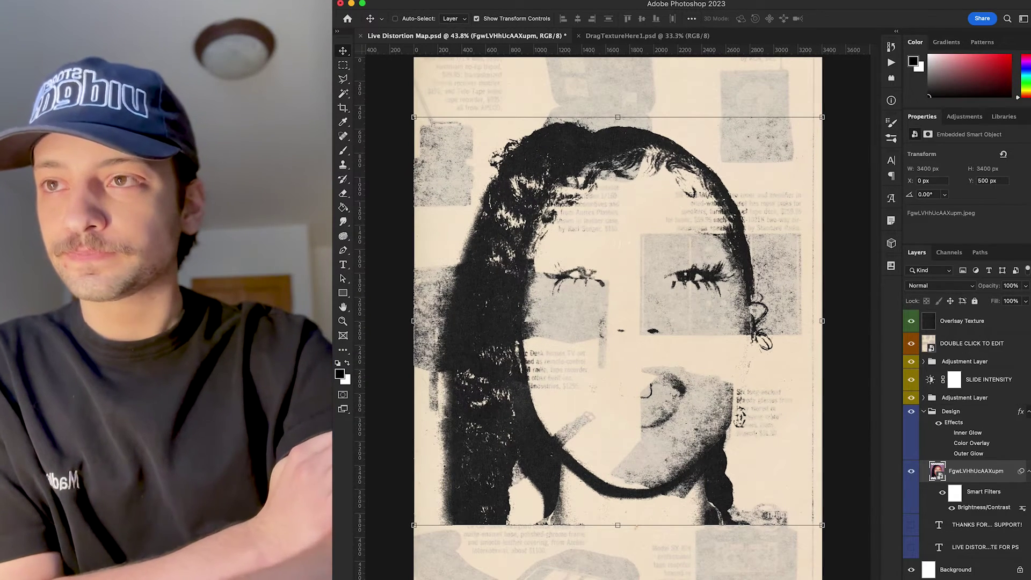
- Apply a Gaussian Blur with a 31.7-pixel radius to the portrait
{"action": "left_click", "coordinate": [577, 0]}
{"action": "mouse_move", "coordinate": [665, 143]}
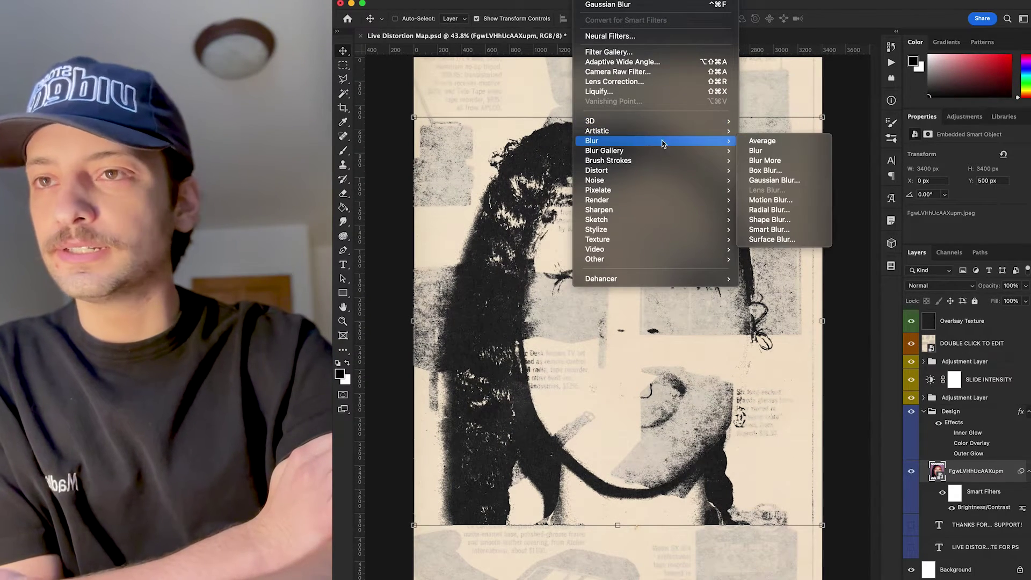
{"action": "left_click", "coordinate": [777, 183]}
{"action": "left_click_drag", "start_coordinate": [820, 292], "coordinate": [792, 291]}
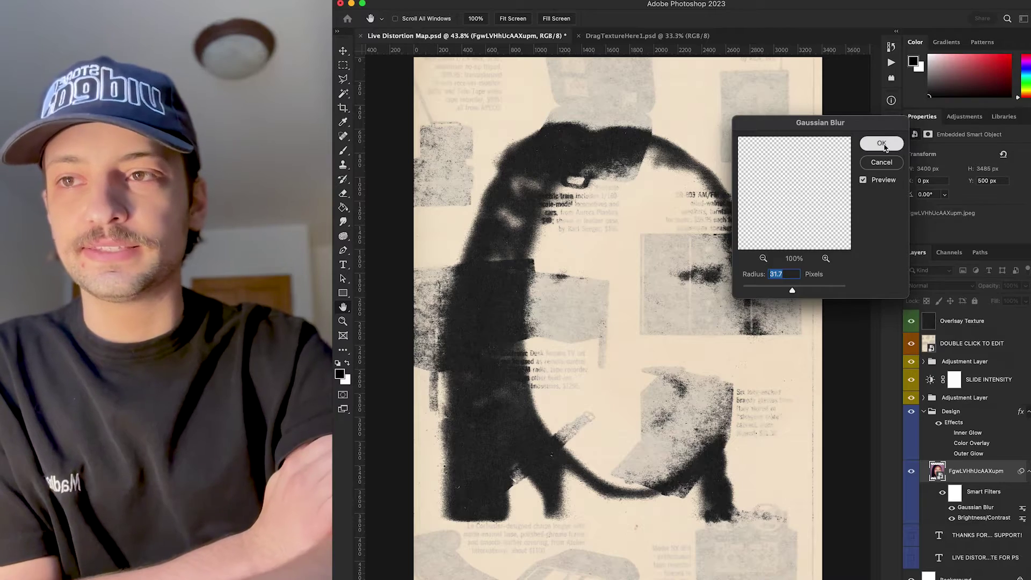
{"action": "left_click", "coordinate": [883, 143]}
- Move the blurred portrait right and upward on the poster
{"action": "key", "text": "v"}
{"action": "scroll", "coordinate": [714, 331], "scroll_direction": "up", "scroll_amount": 3}
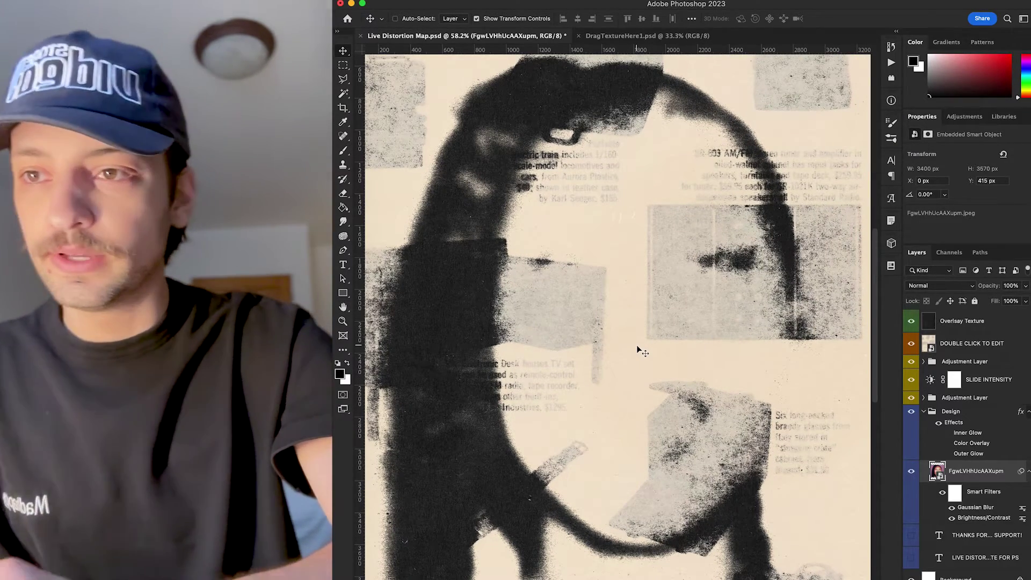
{"action": "scroll", "coordinate": [575, 422], "scroll_direction": "up", "scroll_amount": 4}
{"action": "scroll", "coordinate": [575, 422], "scroll_direction": "left", "scroll_amount": 5}
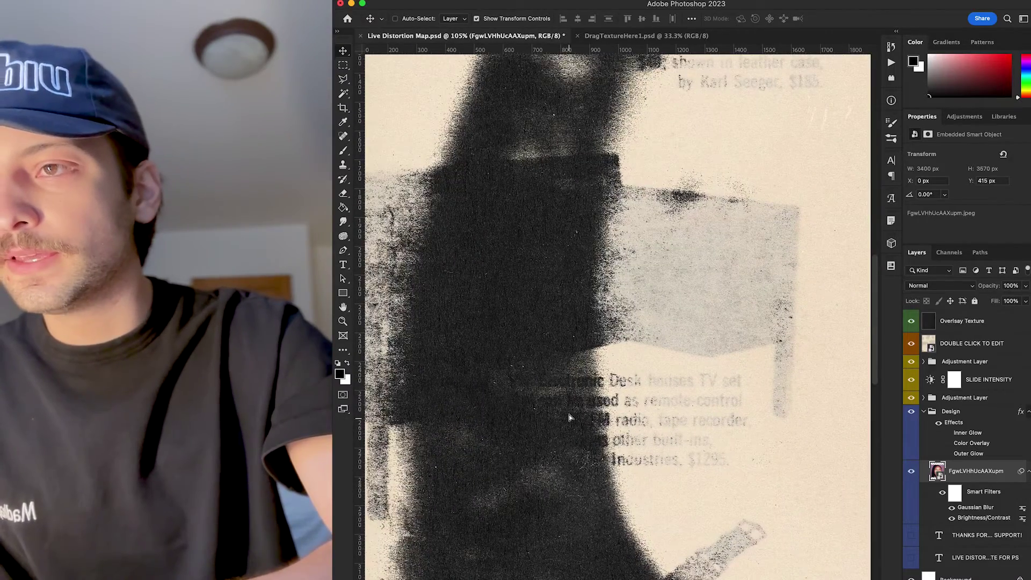
{"action": "left_click_drag", "start_coordinate": [572, 422], "coordinate": [680, 372]}
{"action": "scroll", "coordinate": [707, 371], "scroll_direction": "down", "scroll_amount": 6}
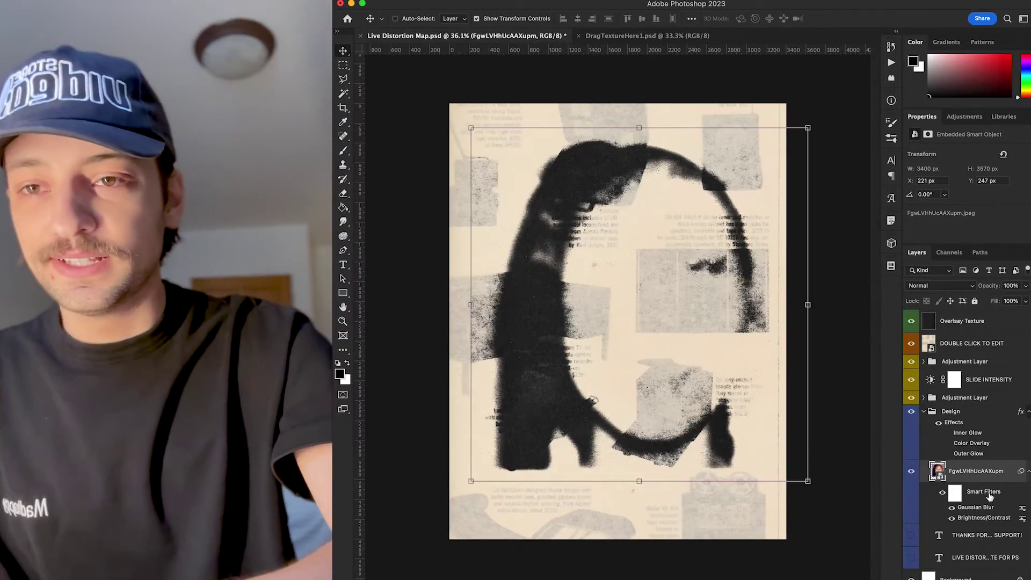
- Set the portrait's blend mode to Multiply and show the LIVE DISTORT. MAP TEMPLATE headline
{"action": "left_click", "coordinate": [940, 285]}
{"action": "left_click", "coordinate": [934, 324]}
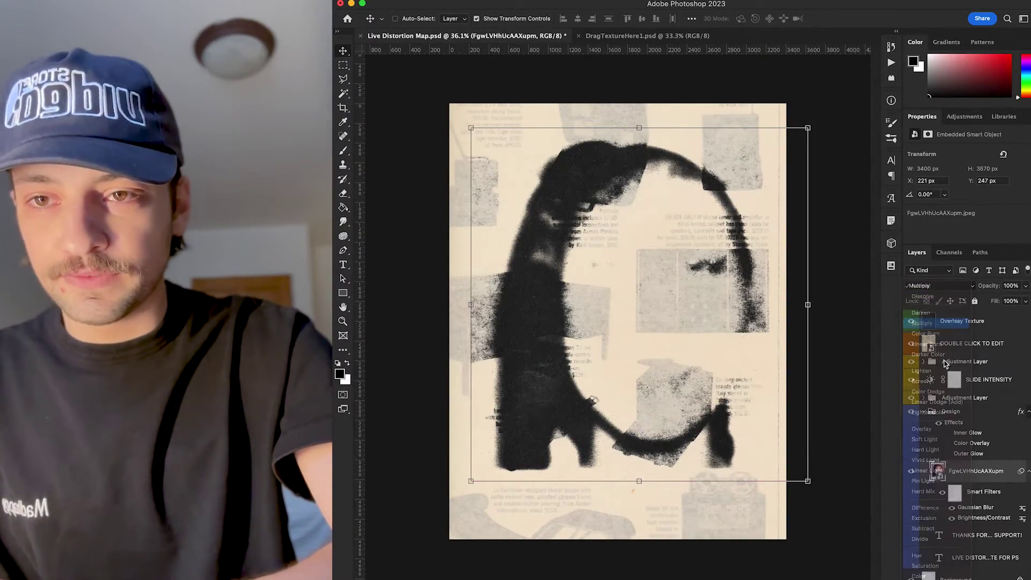
{"action": "left_click", "coordinate": [911, 533]}
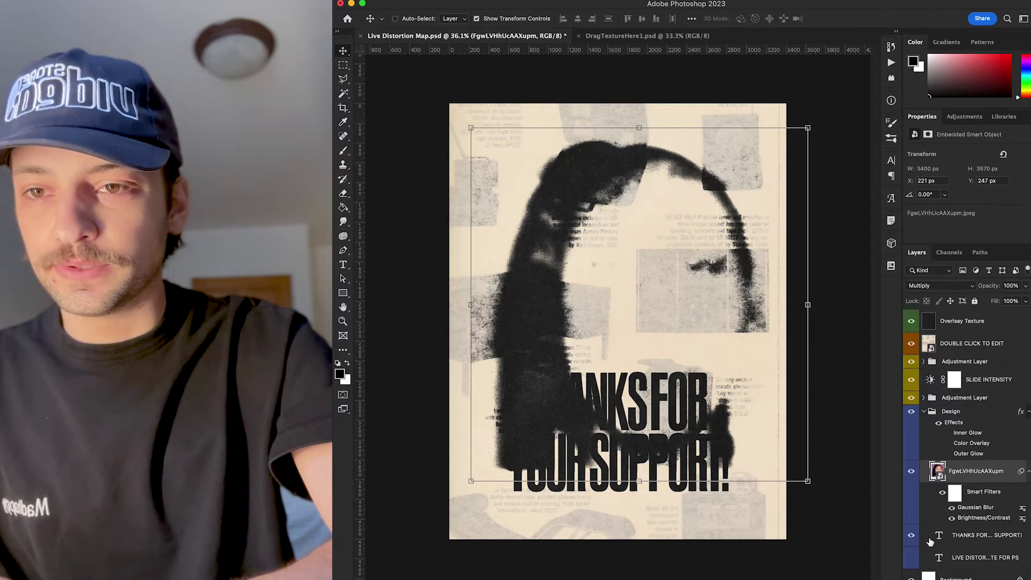
{"action": "left_click", "coordinate": [911, 535]}
{"action": "left_click", "coordinate": [911, 558]}
- Move the LIVE DISTORT. headline down into the poster's upper half over the portrait
{"action": "left_click", "coordinate": [967, 558]}
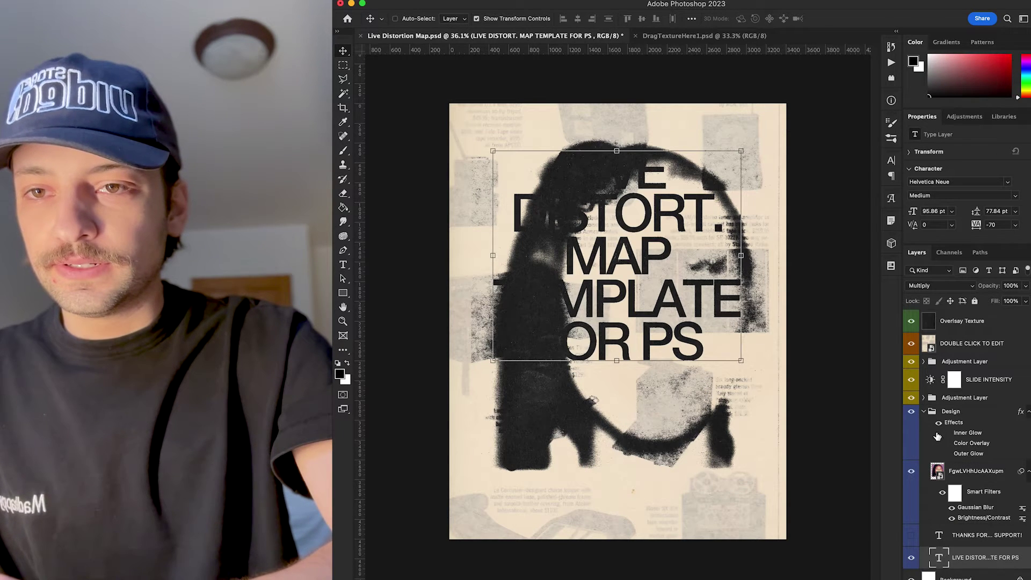
{"action": "left_click", "coordinate": [969, 433]}
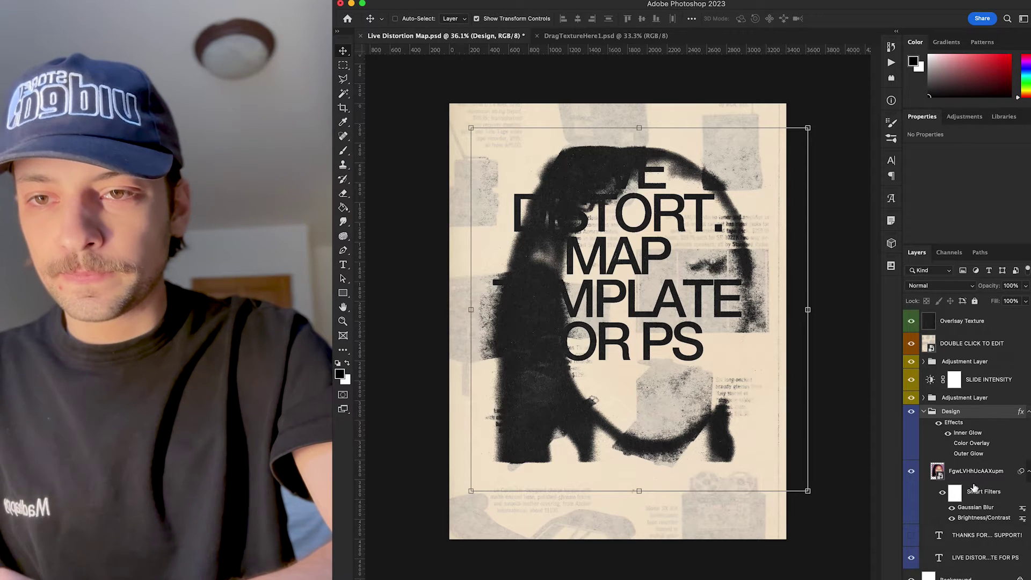
{"action": "left_click", "coordinate": [977, 555]}
{"action": "left_click_drag", "start_coordinate": [596, 108], "coordinate": [549, 189]}
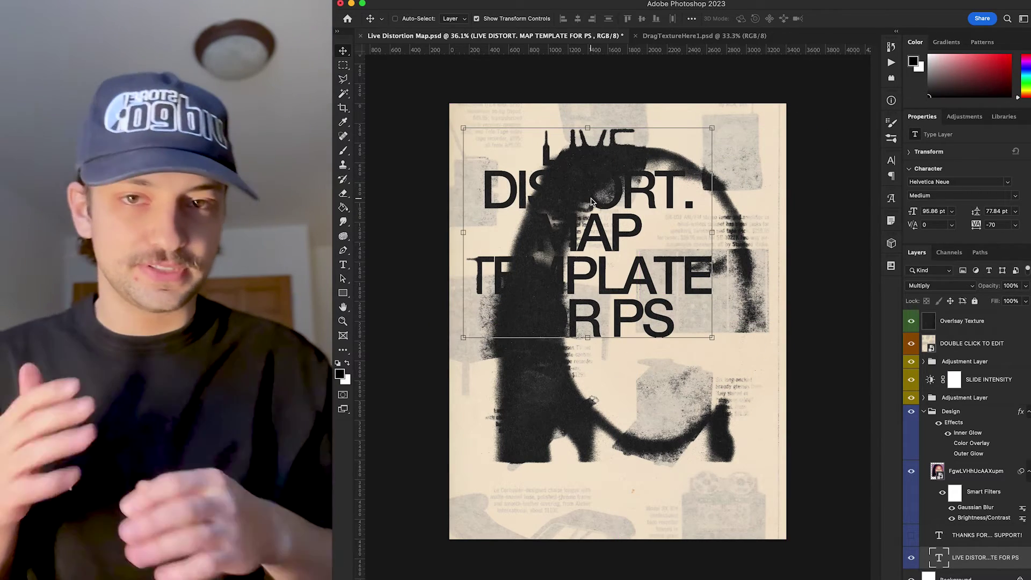